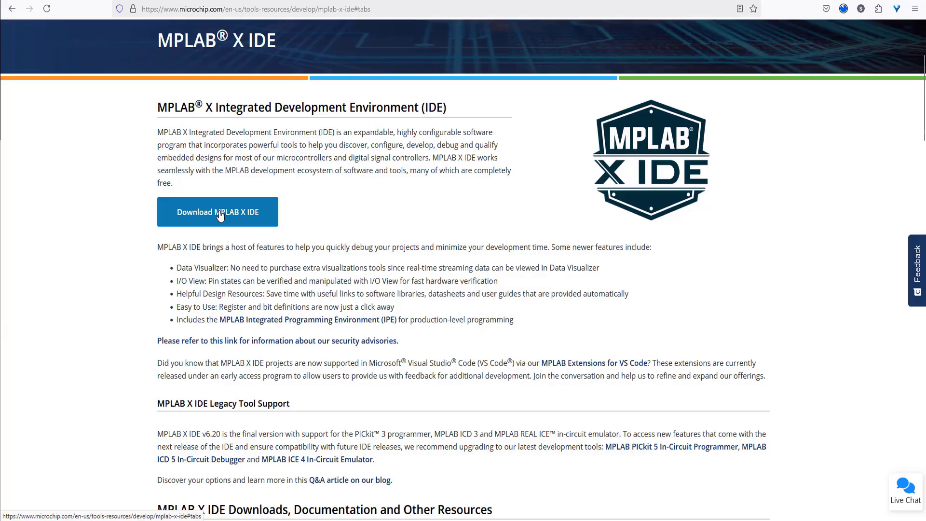
# Step: Jump to the MPLAB X IDE Downloads section and scroll to the installer table
pyautogui.click(219, 215)
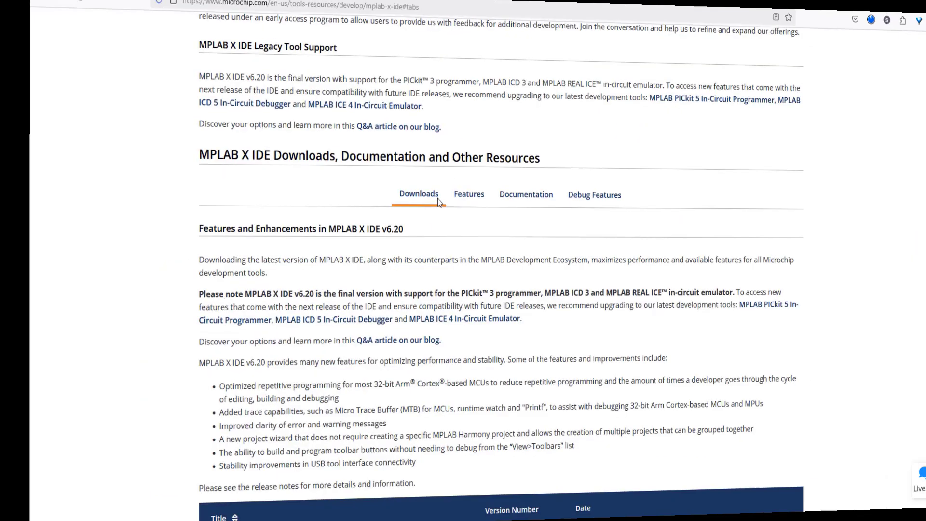
pyautogui.scroll(-2, 390, 300)
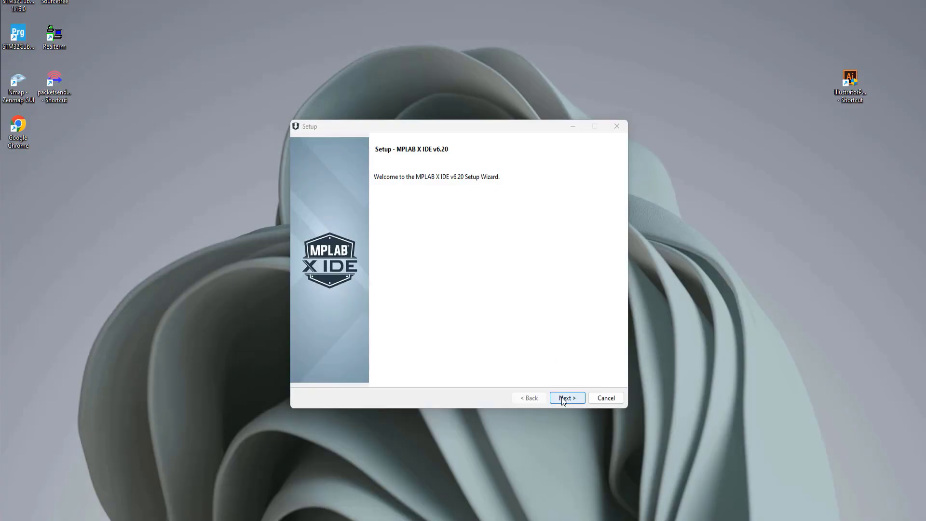
# Step: Accept the MPLAB X licence and untick the usage-data and product-change-notice consent boxes
pyautogui.click(563, 398)
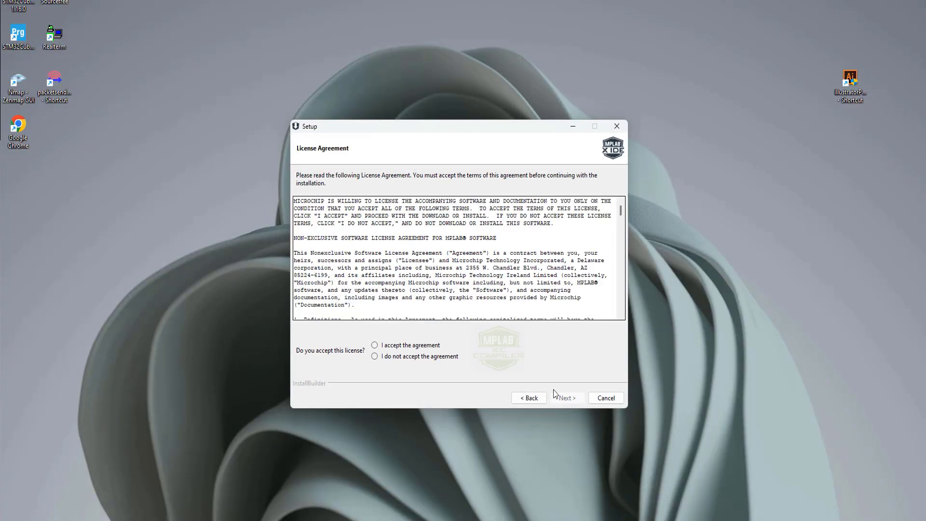
pyautogui.click(374, 346)
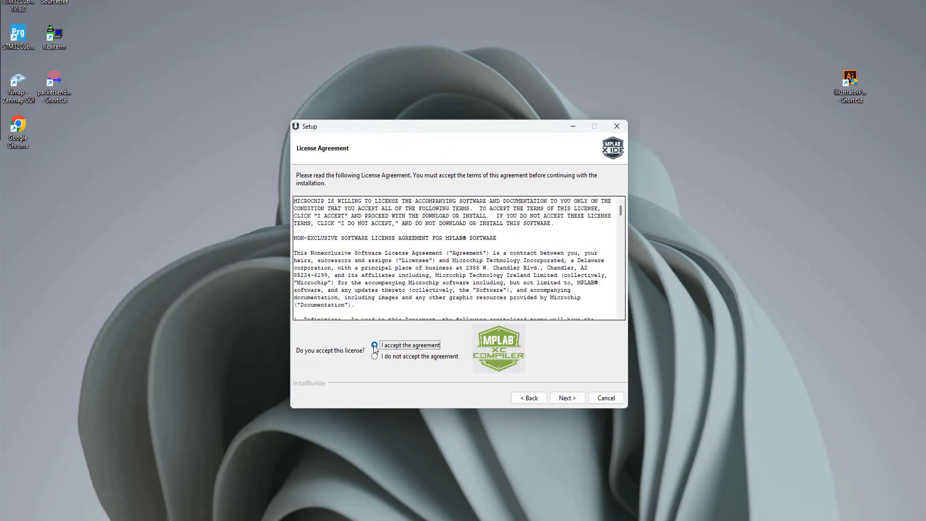
pyautogui.click(562, 398)
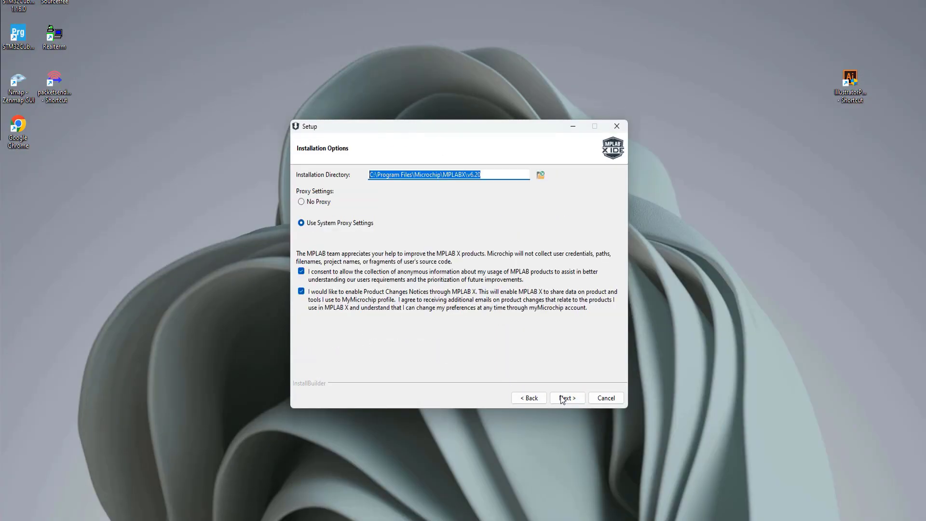
pyautogui.click(301, 271)
pyautogui.click(301, 291)
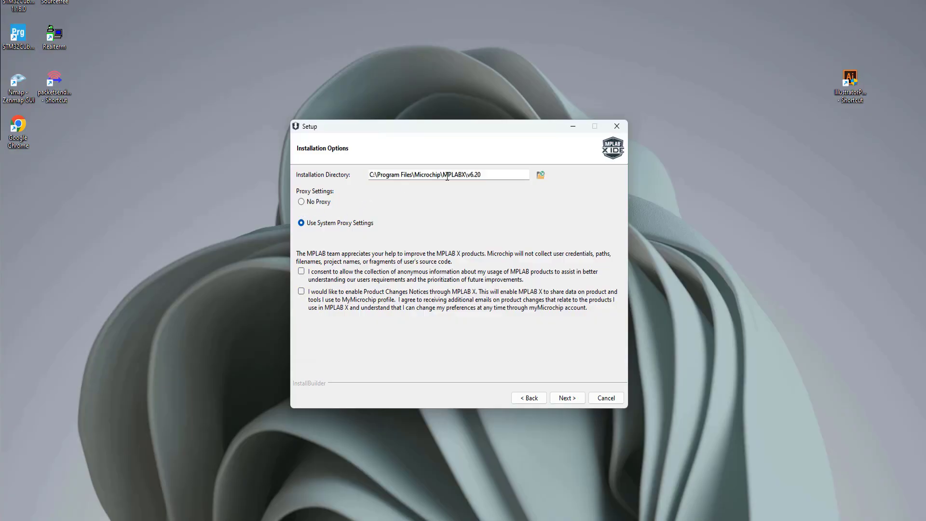
pyautogui.click(567, 398)
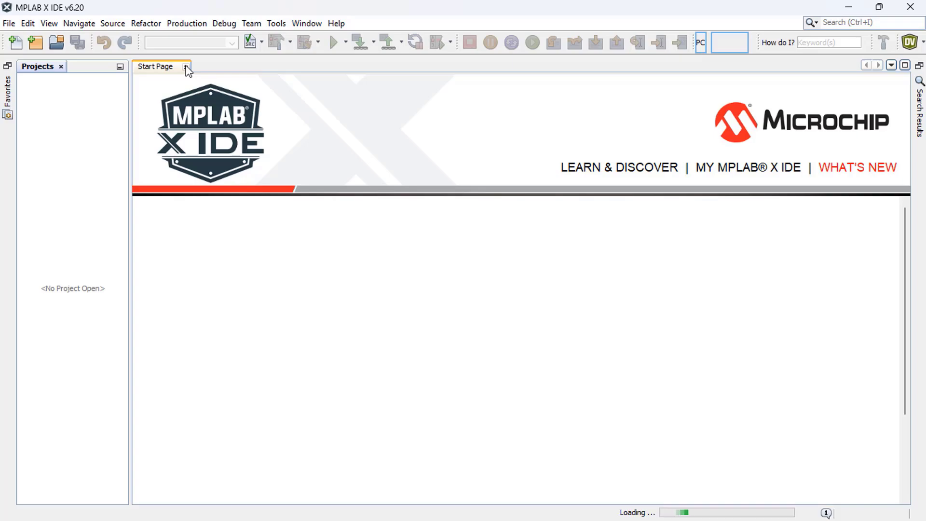
# Step: Close the Start Page and use the Tools menu to reach the XC8 Compiler page
pyautogui.click(187, 67)
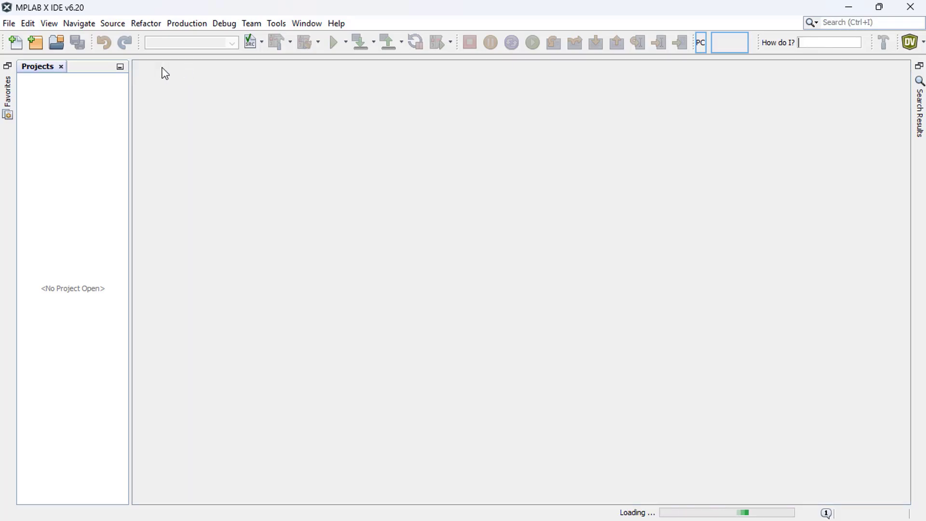
pyautogui.click(278, 26)
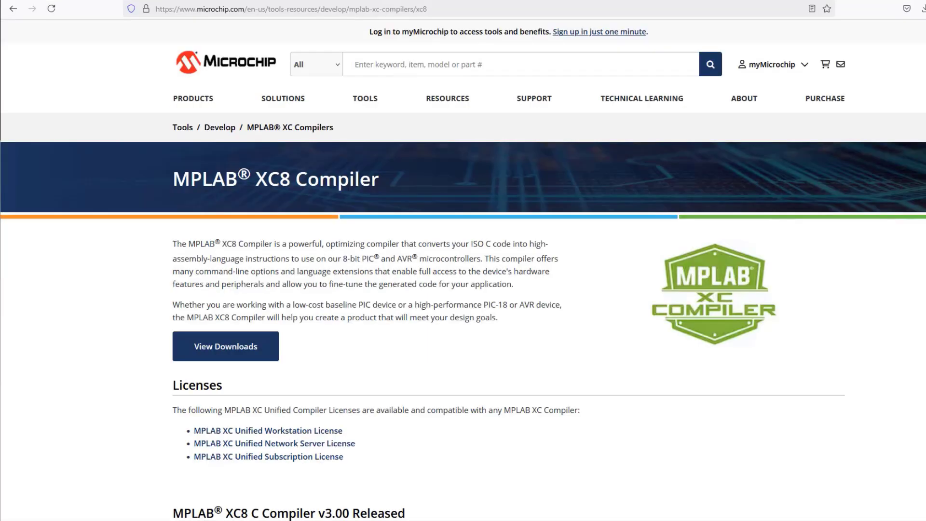
# Step: Scroll the XC8 Compiler page down to the downloads table with the Windows 3.00 release
pyautogui.scroll(-4, 478, 261)
pyautogui.scroll(-8, 481, 266)
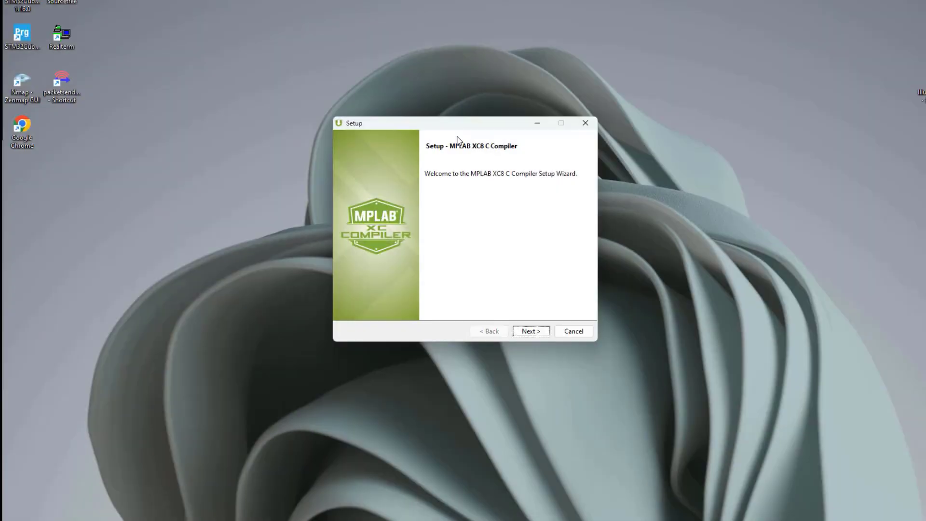
# Step: Install XC8 with the Free licence, default directory and 'Add xc8 to the PATH' enabled
pyautogui.click(532, 331)
pyautogui.click(426, 294)
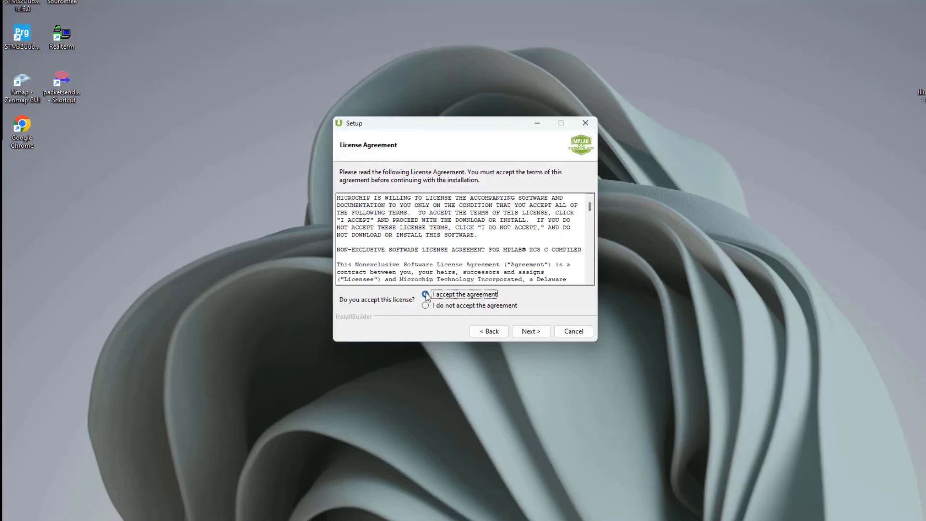
pyautogui.click(530, 331)
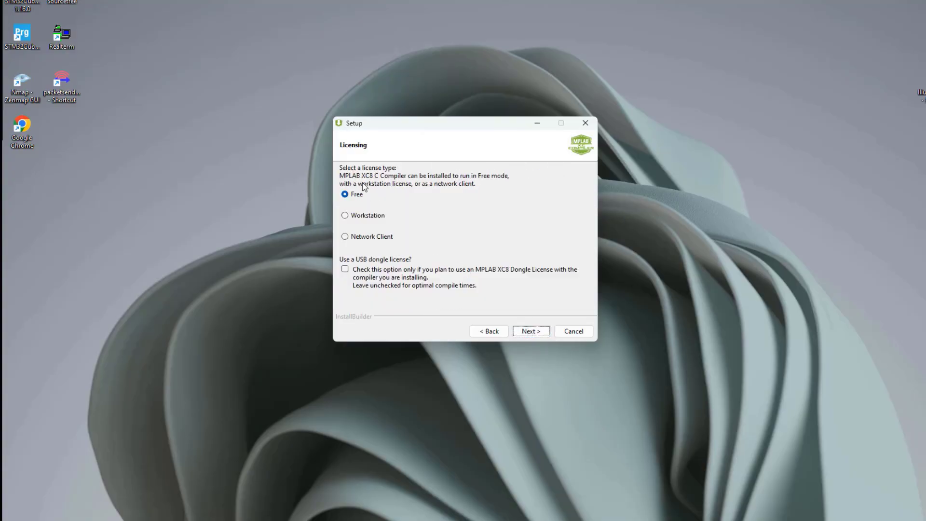
pyautogui.click(527, 333)
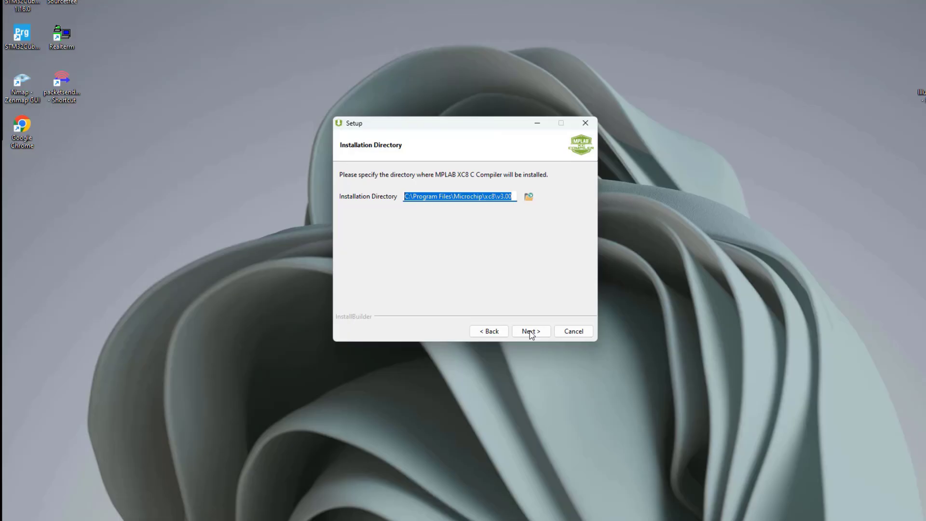
pyautogui.click(530, 333)
pyautogui.click(345, 180)
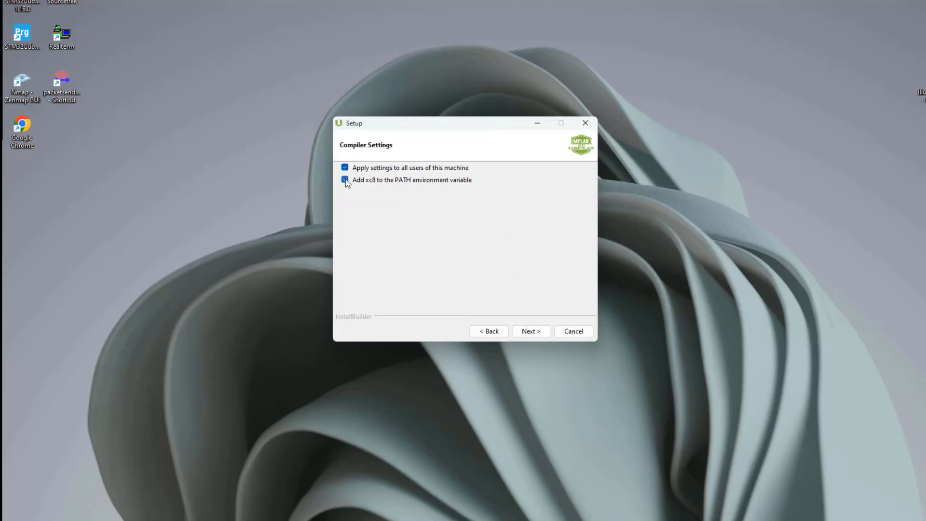
pyautogui.click(534, 333)
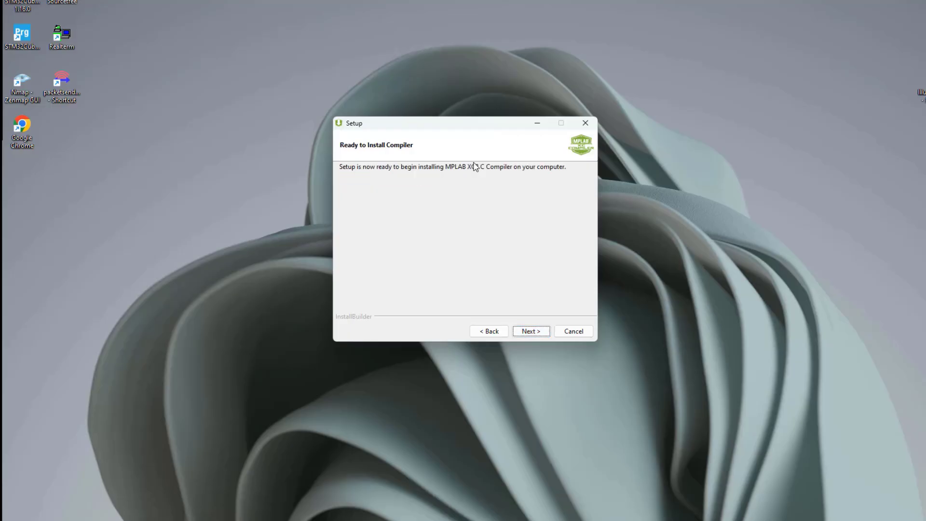
pyautogui.click(530, 330)
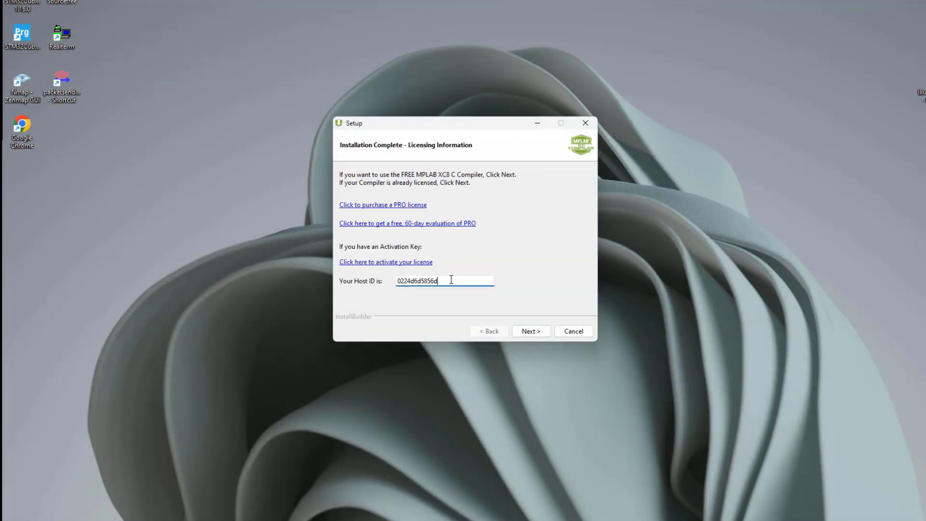
pyautogui.doubleClick(450, 281)
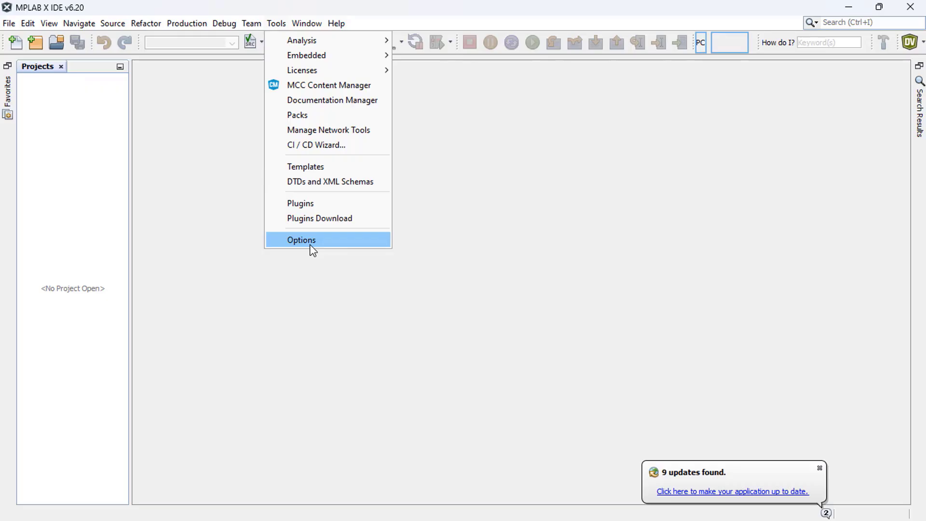
pyautogui.click(309, 244)
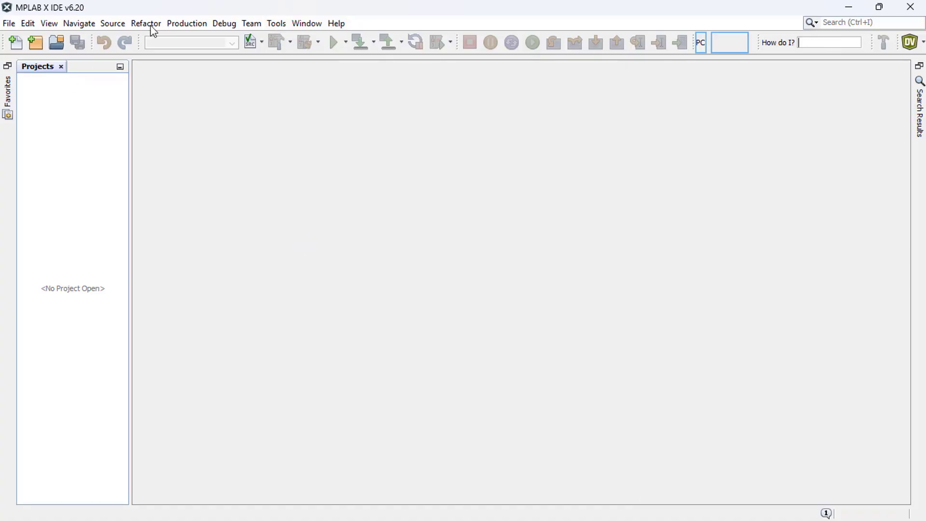
# Step: Confirm the XC8 v3.00 compiler path under Options > Embedded > Build Tools, then close Options
pyautogui.click(282, 25)
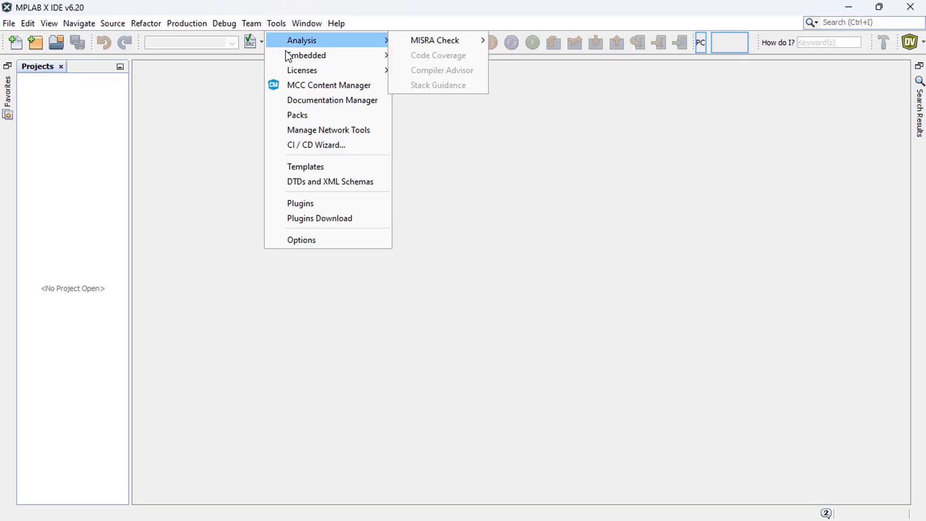
pyautogui.click(309, 244)
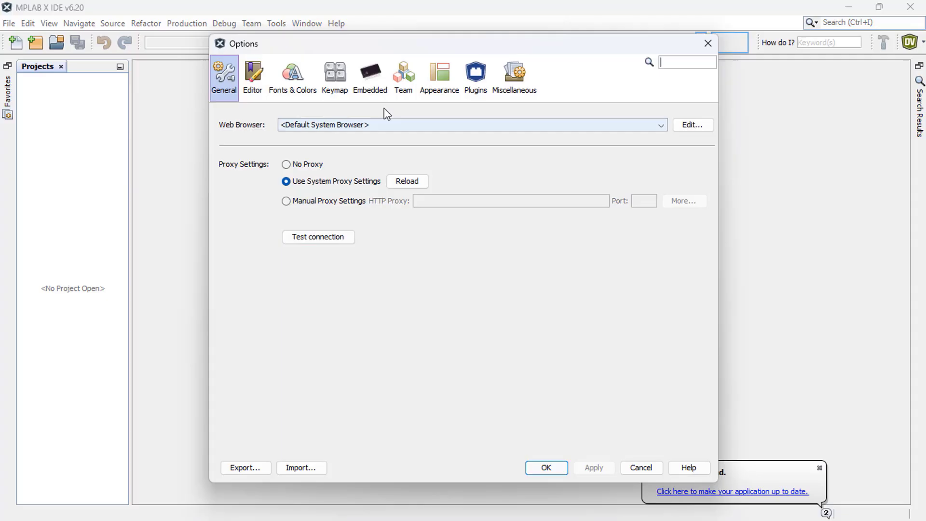
pyautogui.click(367, 86)
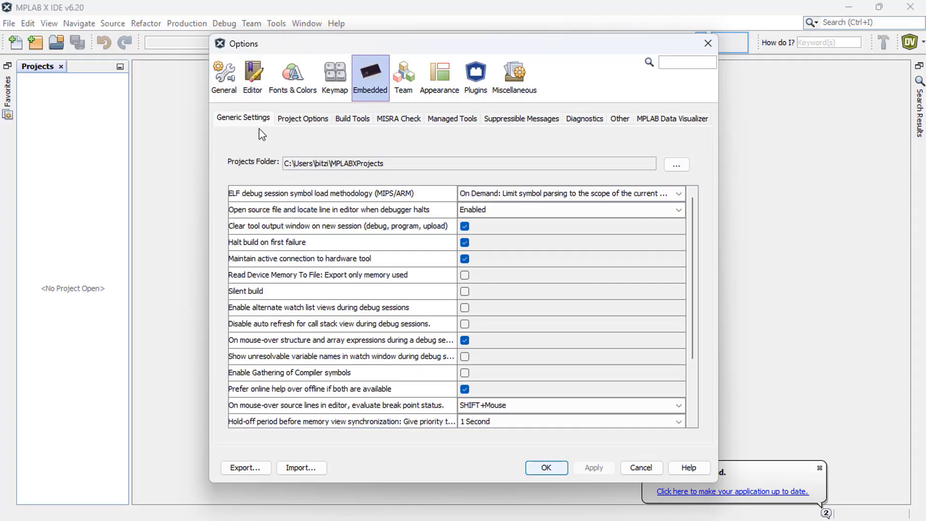
pyautogui.click(358, 119)
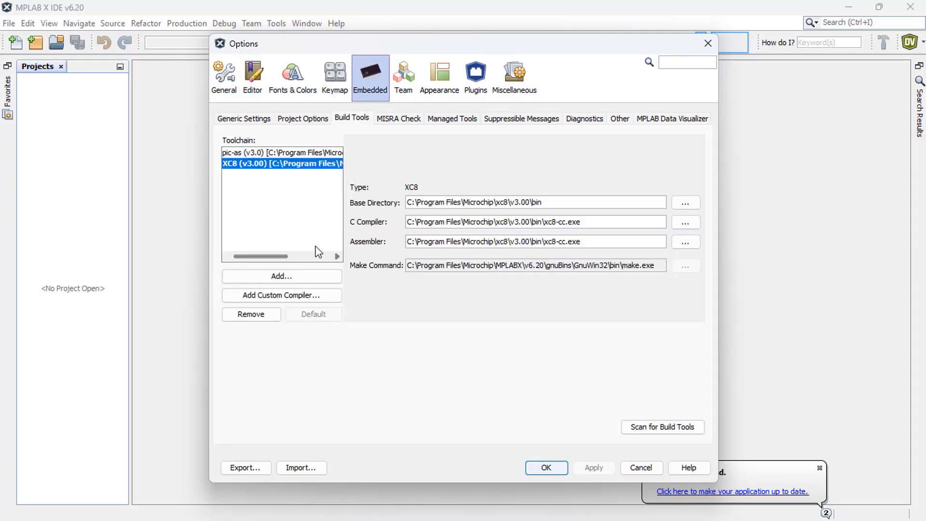
pyautogui.tripleClick(598, 221)
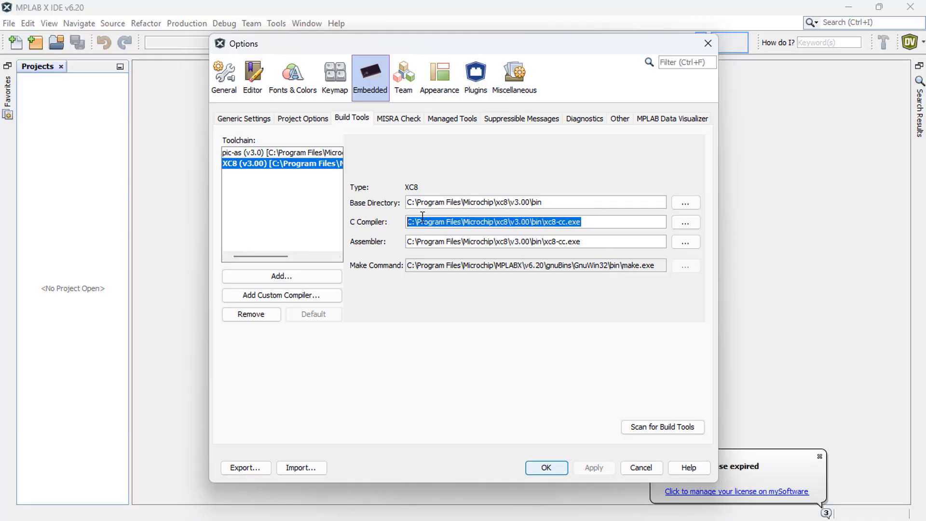
pyautogui.click(546, 468)
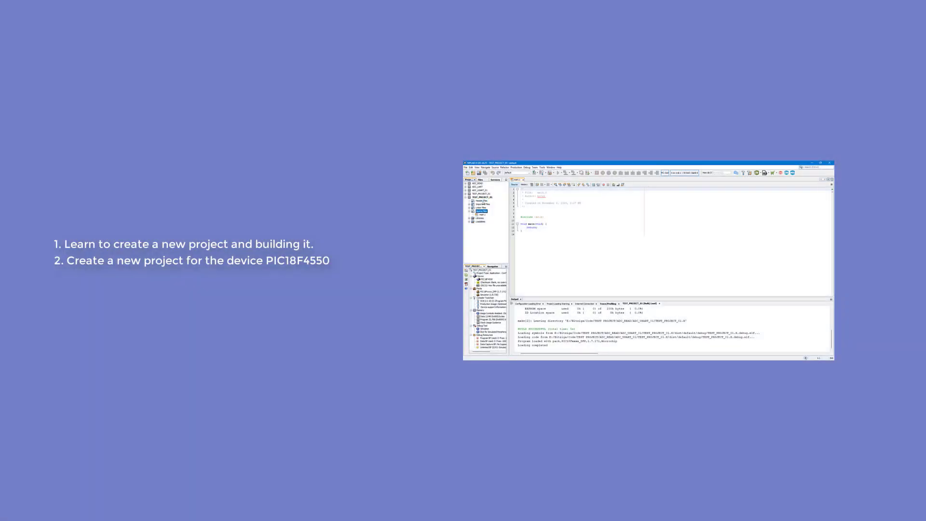
pyautogui.rightClick(483, 201)
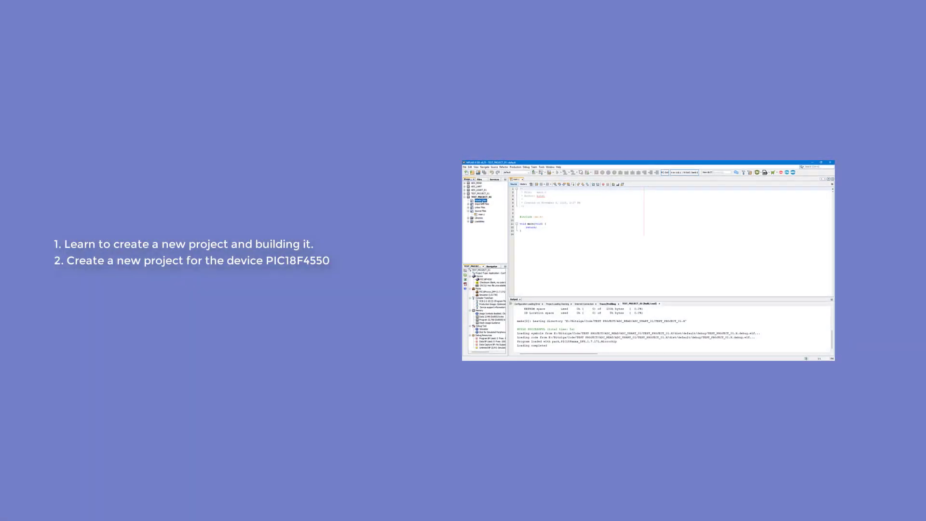
pyautogui.moveTo(403, 179)
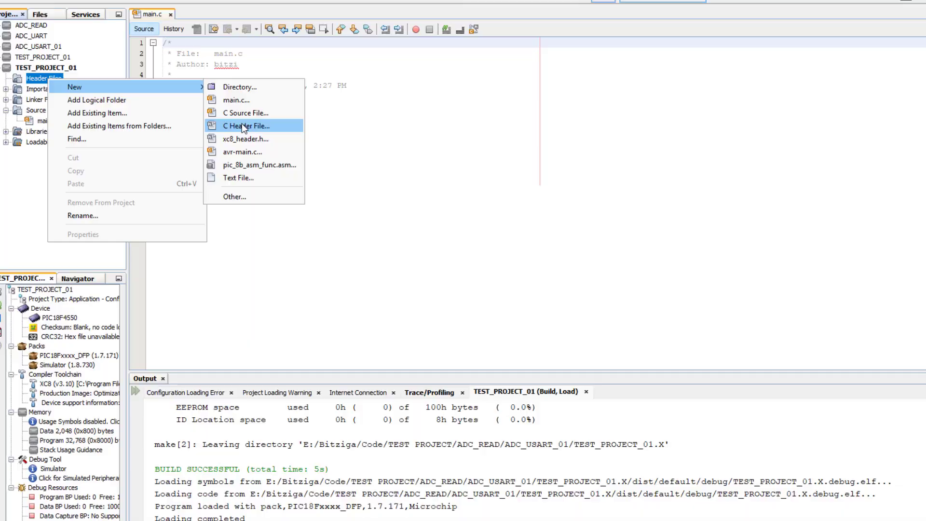
pyautogui.click(242, 125)
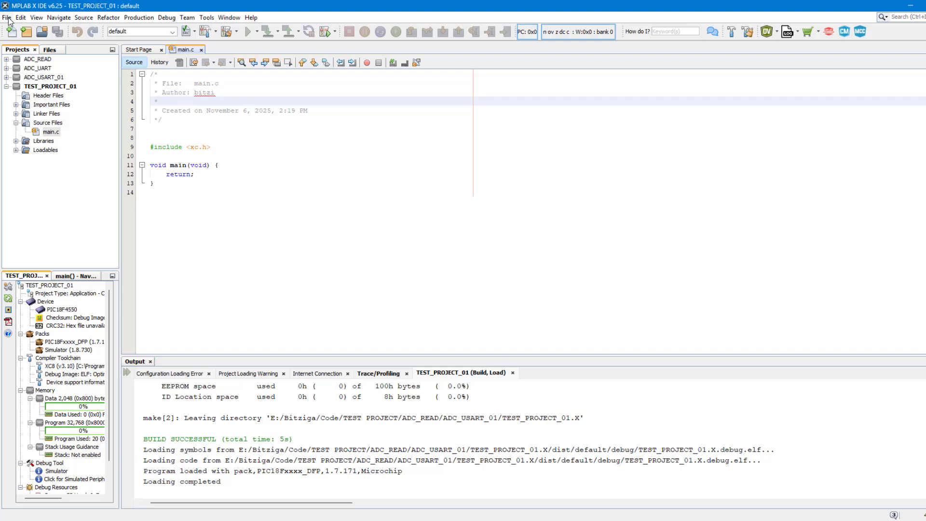
# Step: Start a new standalone Application Project and choose the PIC18 device family
pyautogui.click(7, 17)
pyautogui.click(22, 29)
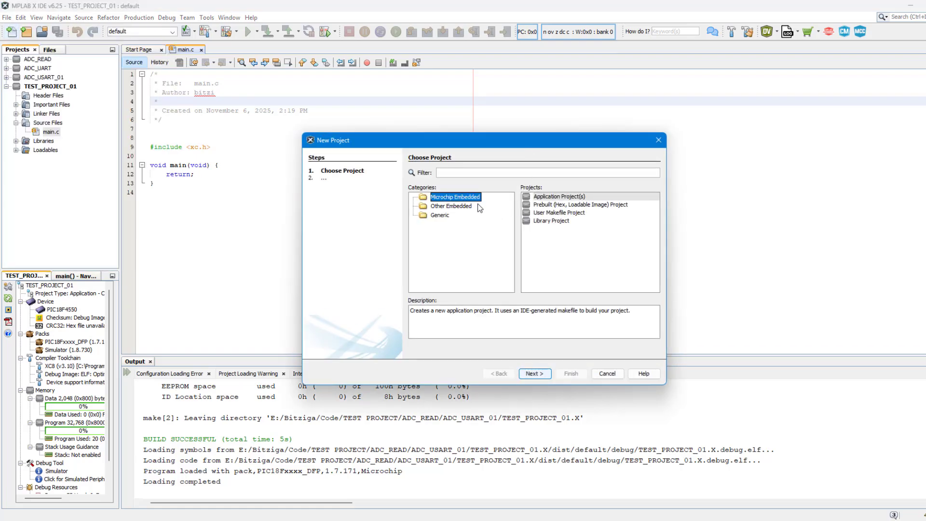
pyautogui.click(567, 197)
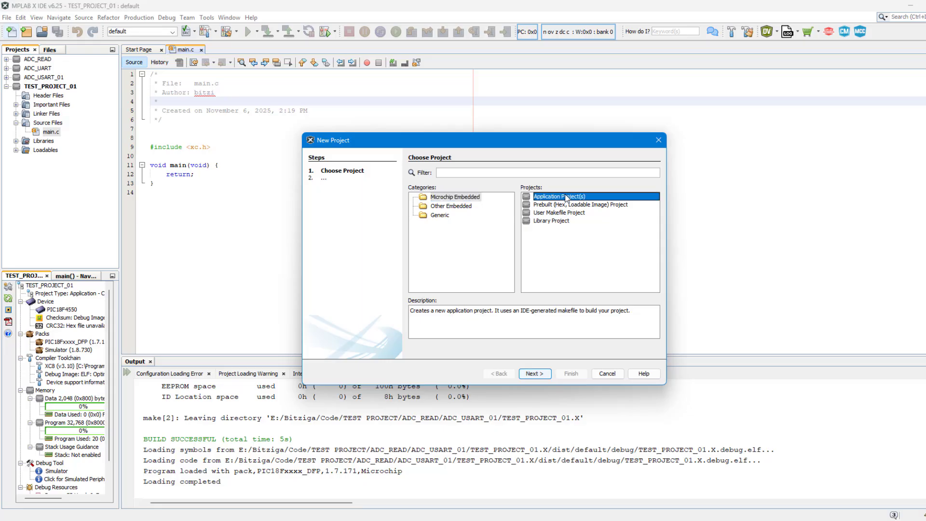
pyautogui.click(533, 375)
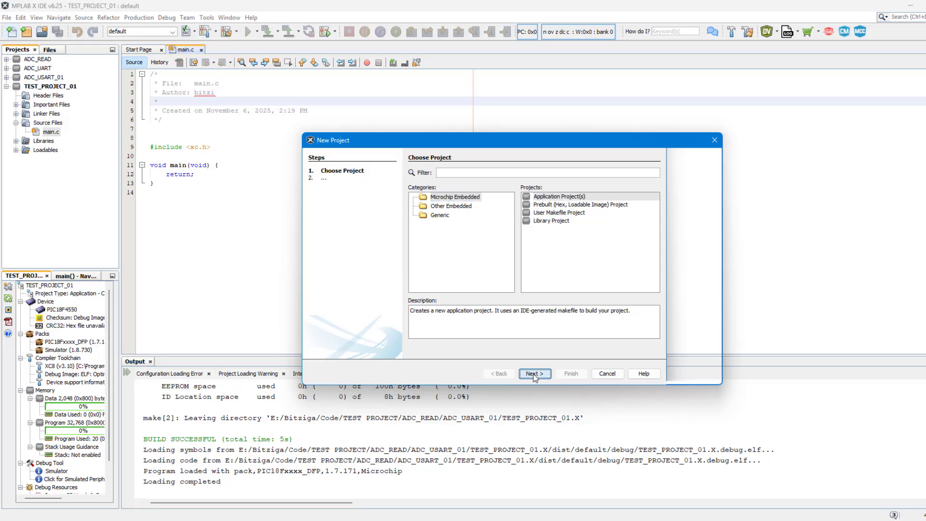
pyautogui.click(485, 186)
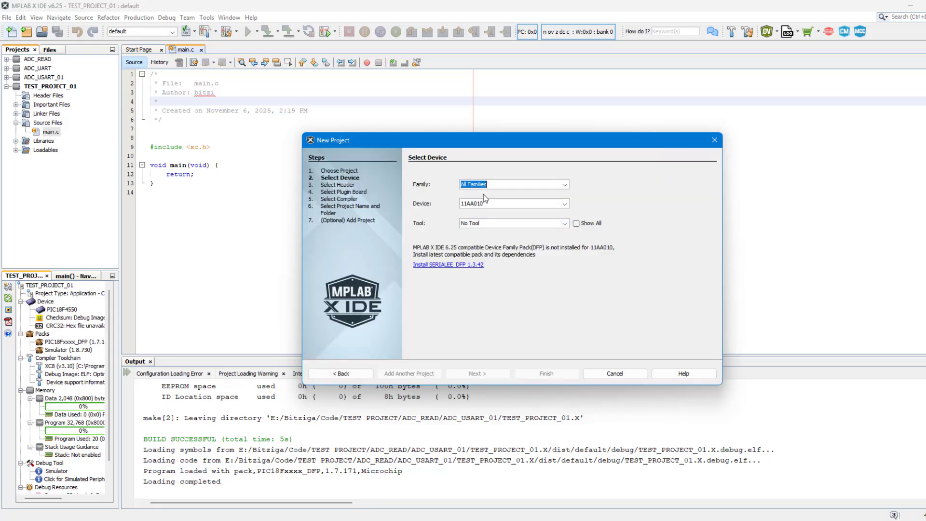
pyautogui.click(564, 185)
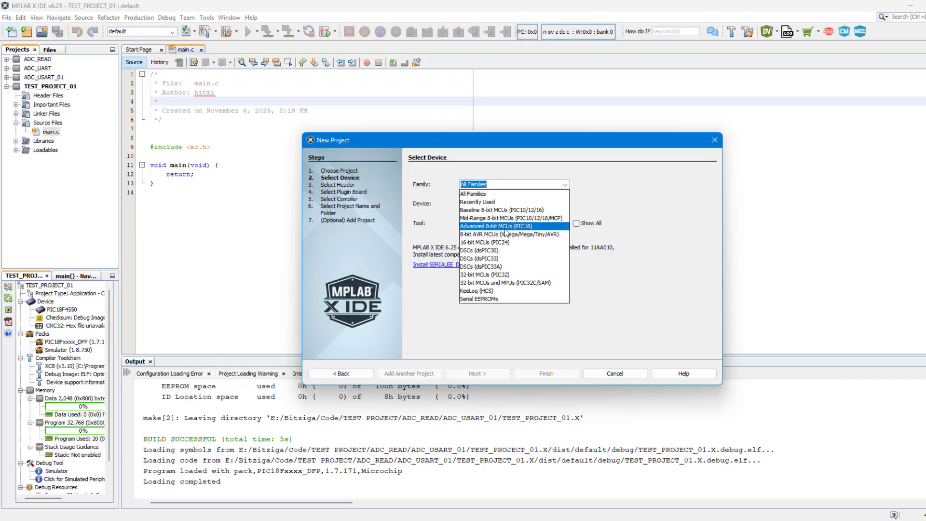
pyautogui.click(506, 230)
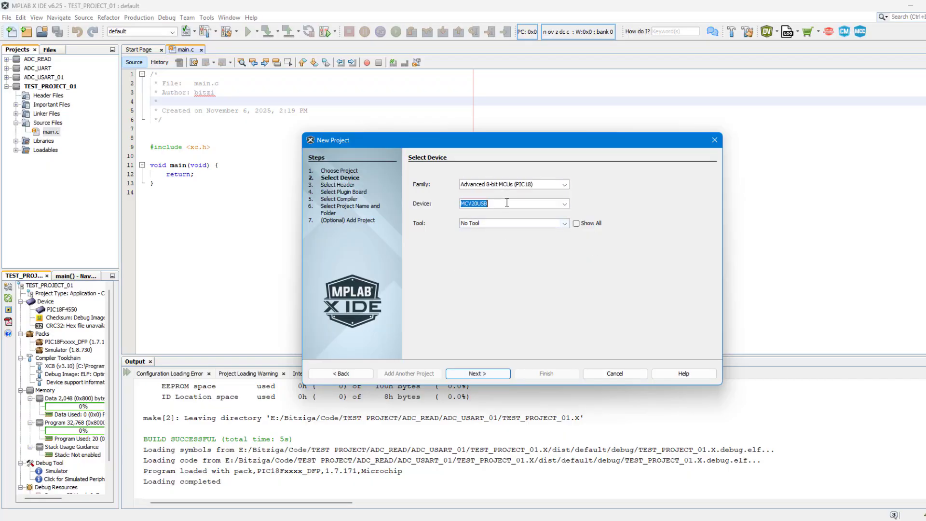
# Step: Select device PIC18F4550, the Simulator tool and the XC8 v3.10 compiler
pyautogui.click(565, 204)
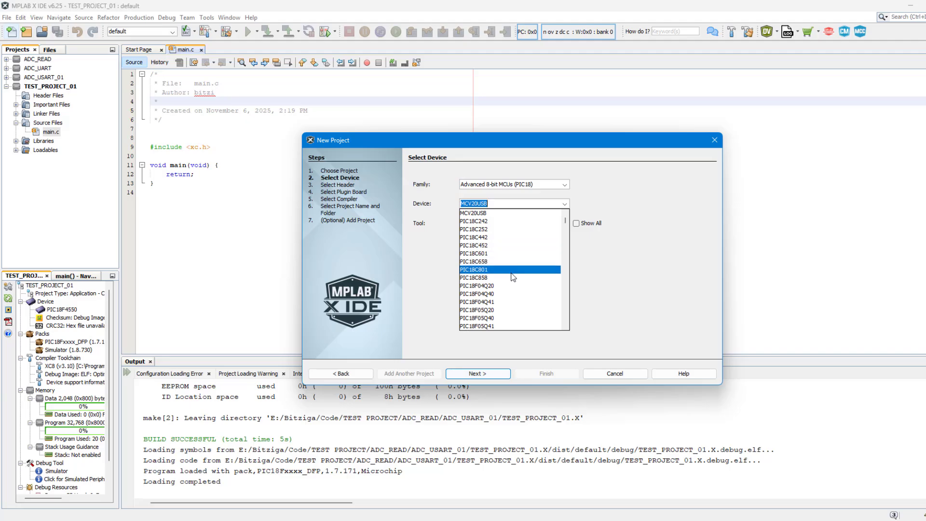
pyautogui.write('PIC')
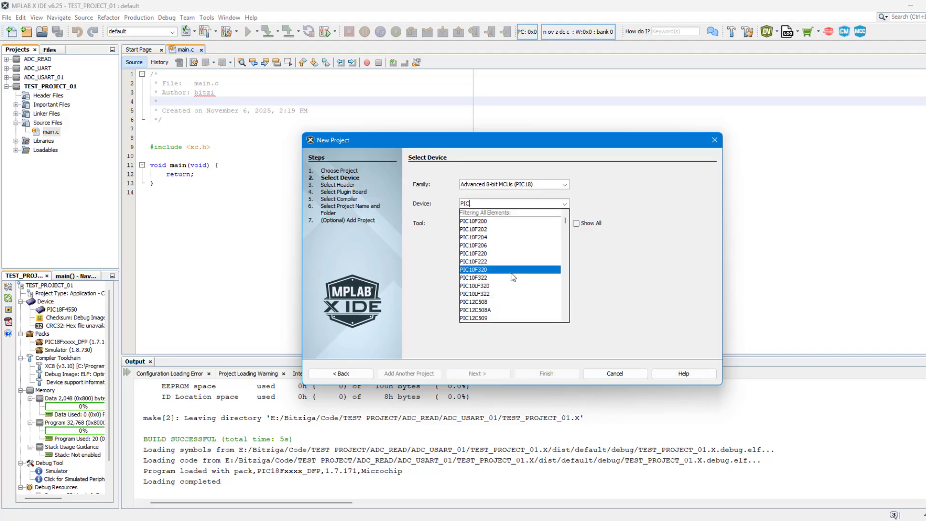
pyautogui.write('18F4550')
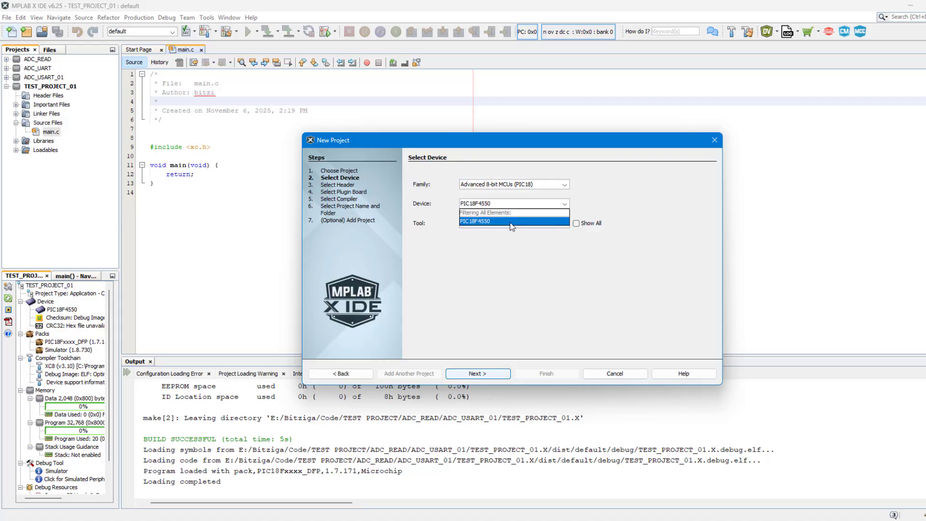
pyautogui.click(511, 222)
pyautogui.click(511, 223)
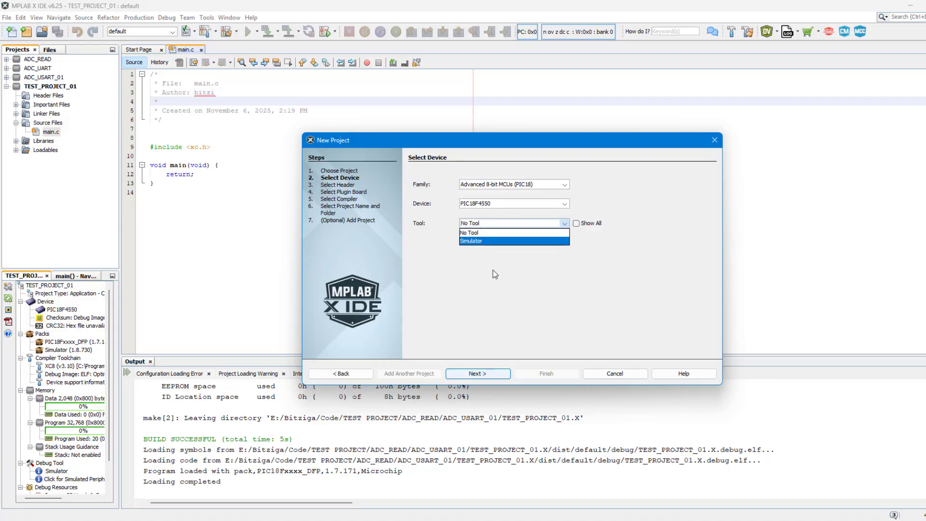
pyautogui.click(497, 241)
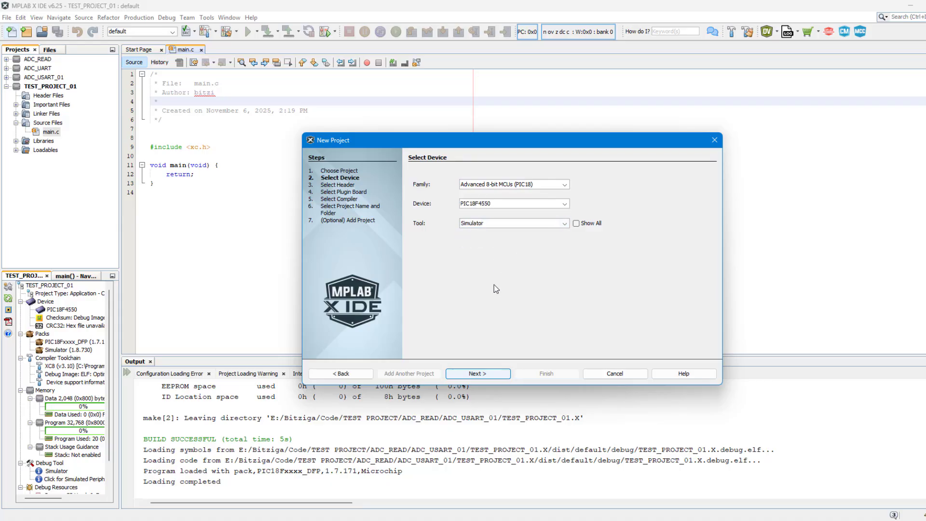
pyautogui.click(492, 372)
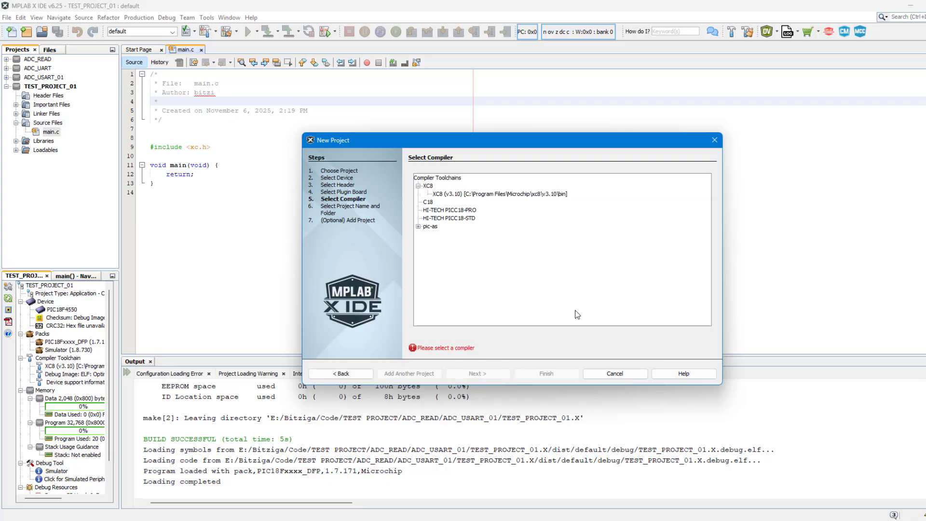
pyautogui.click(466, 195)
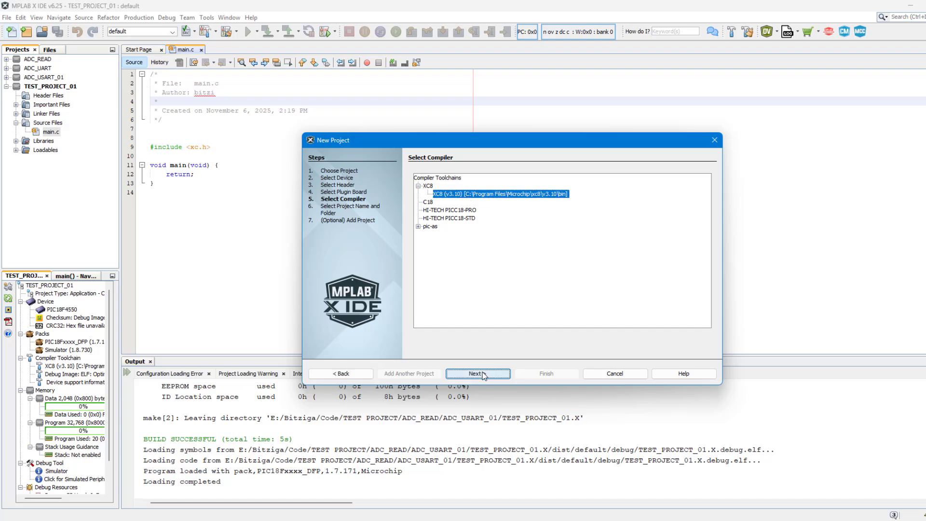
pyautogui.click(482, 373)
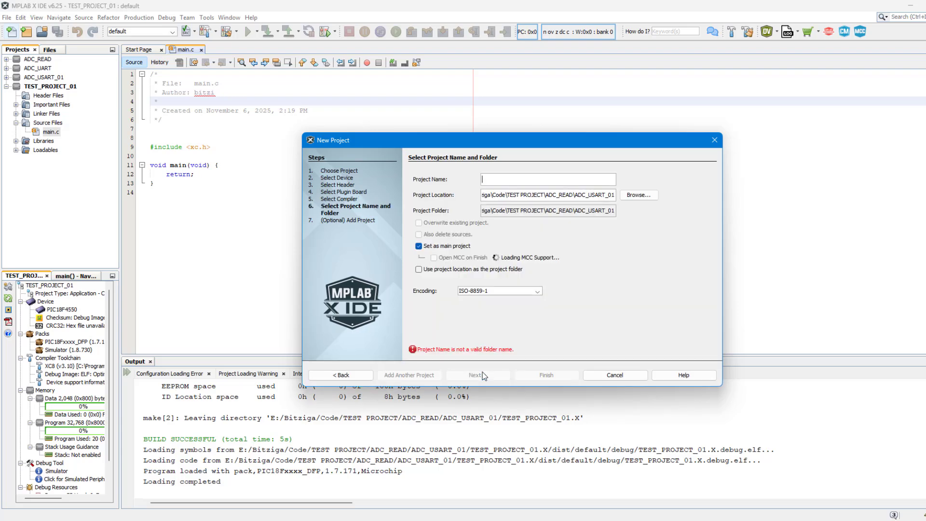
# Step: Browse up to Code, create and open a TEST_01 folder, and enter TEST_PROJECT as the name
pyautogui.click(636, 195)
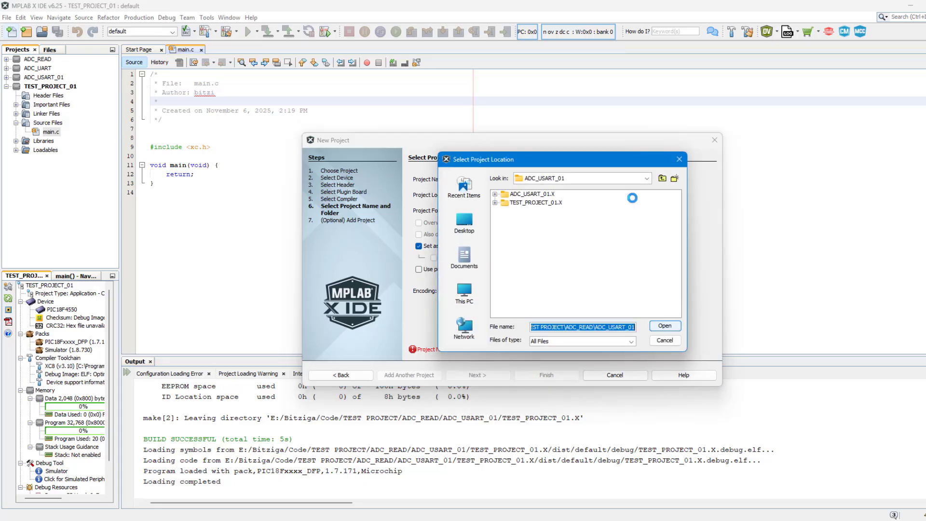
pyautogui.click(663, 180)
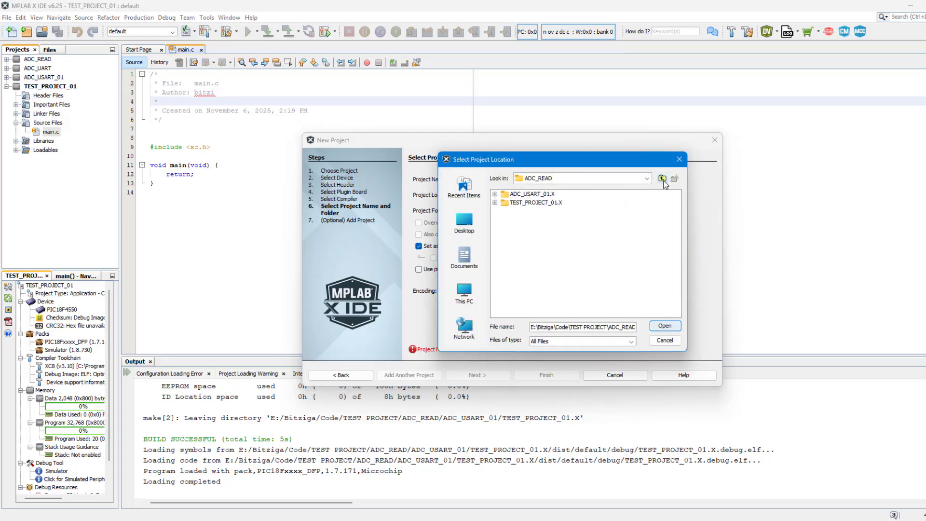
pyautogui.click(663, 180)
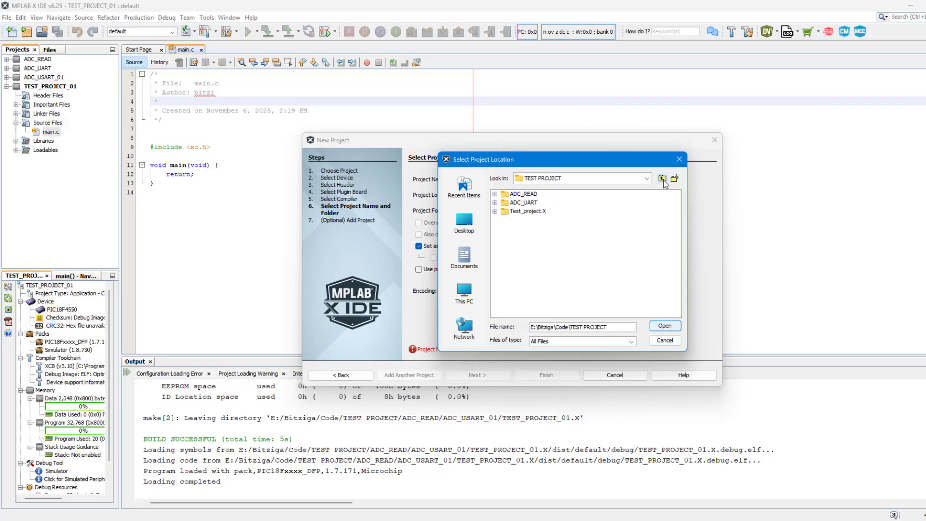
pyautogui.click(663, 179)
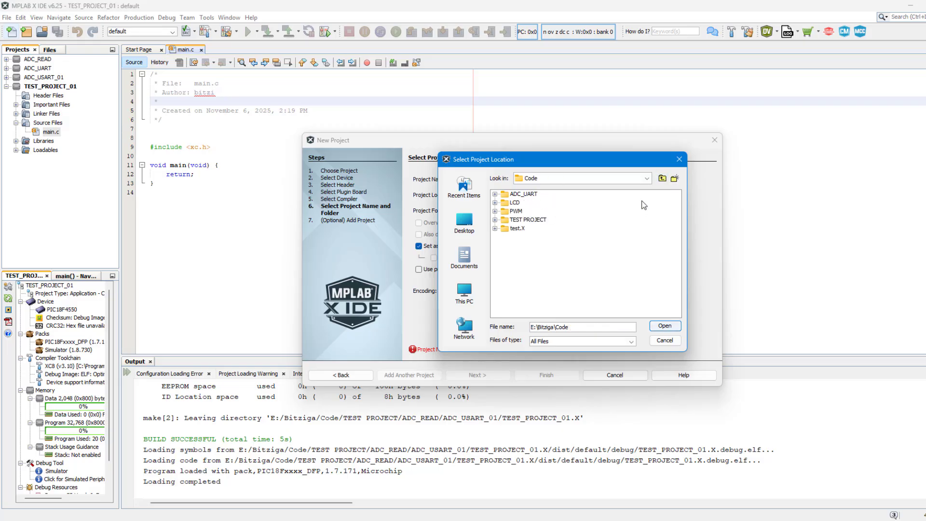
pyautogui.click(674, 179)
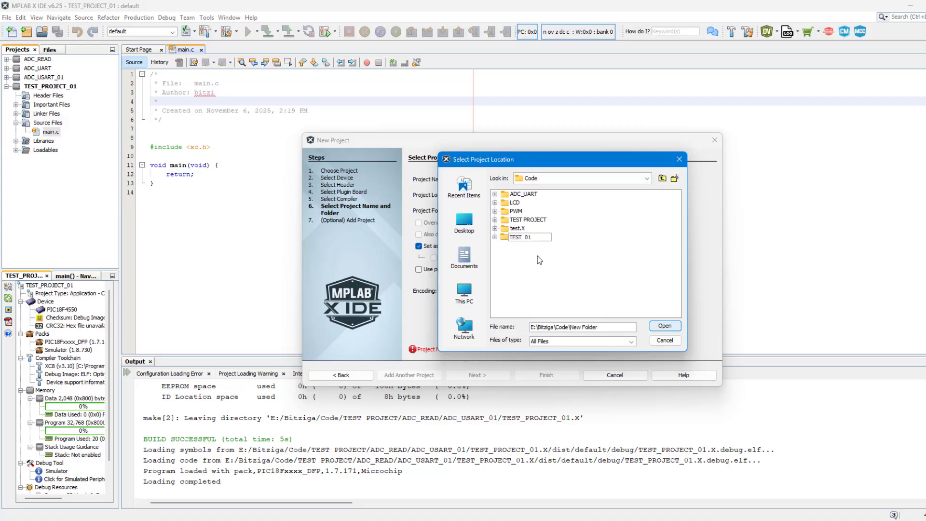
pyautogui.press('Return')
pyautogui.doubleClick(526, 237)
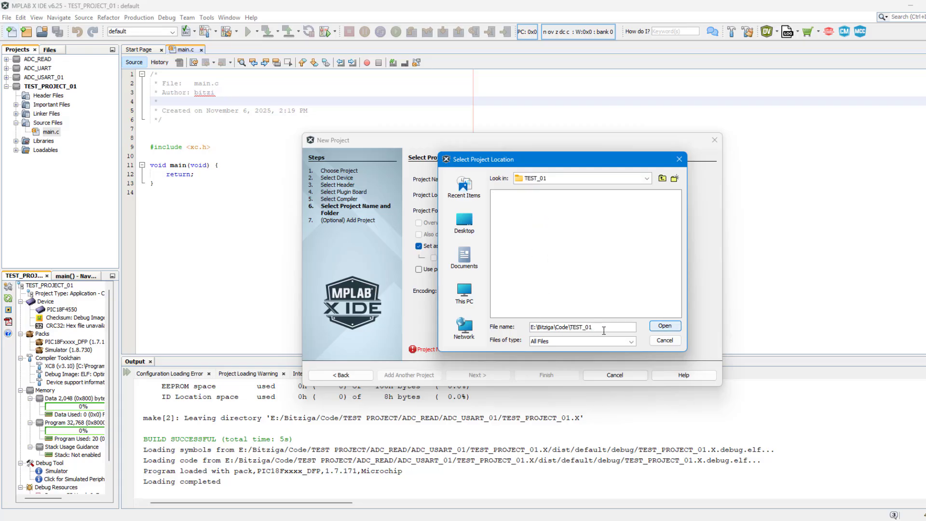
pyautogui.moveTo(604, 330); pyautogui.dragTo(493, 322)
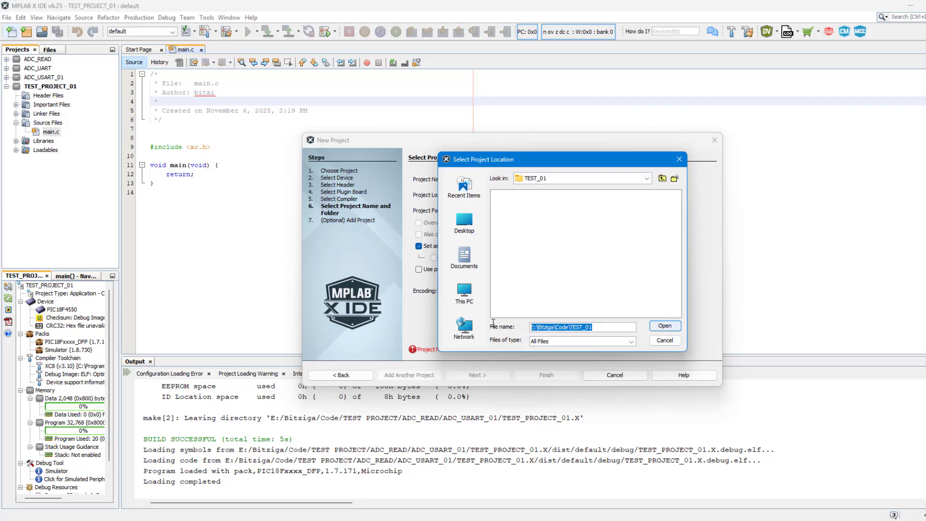
pyautogui.write('TEST')
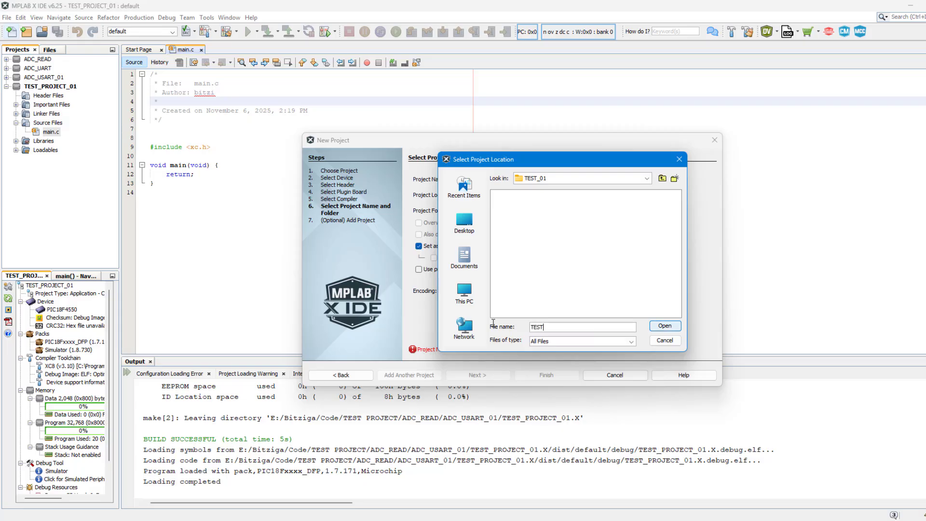
pyautogui.write('_PROJECT')
# Step: Confirm the TEST_PROJECT location and name the project TEST_PROJECT_01
pyautogui.click(652, 328)
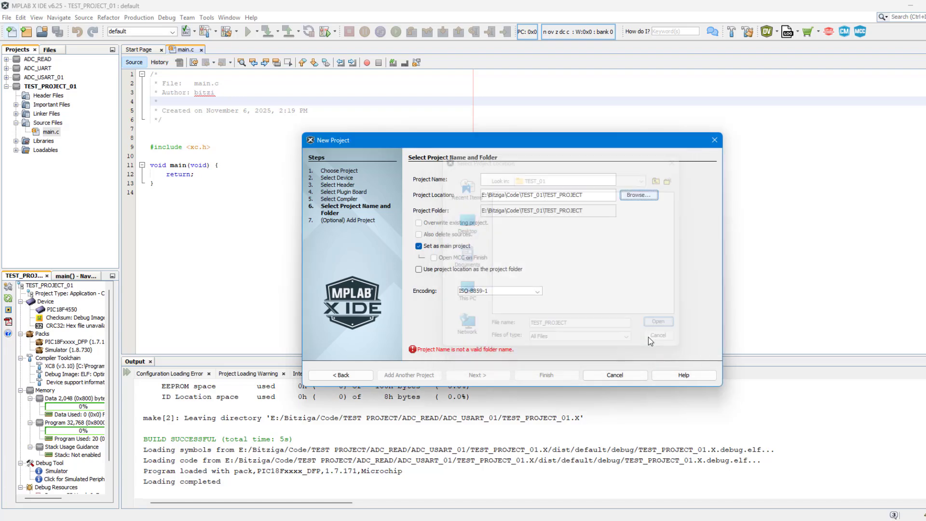
pyautogui.click(554, 182)
pyautogui.write('TEST_01')
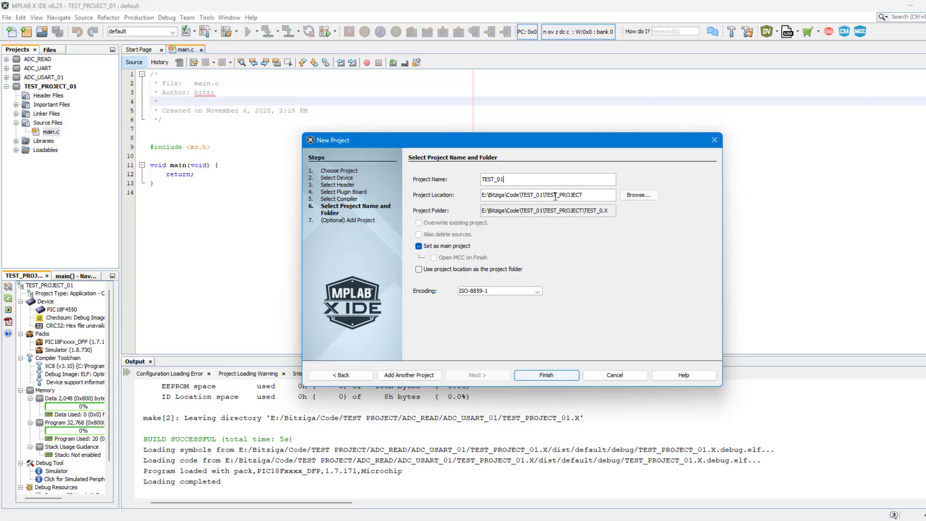
pyautogui.click(499, 180)
pyautogui.write('PROJECT')
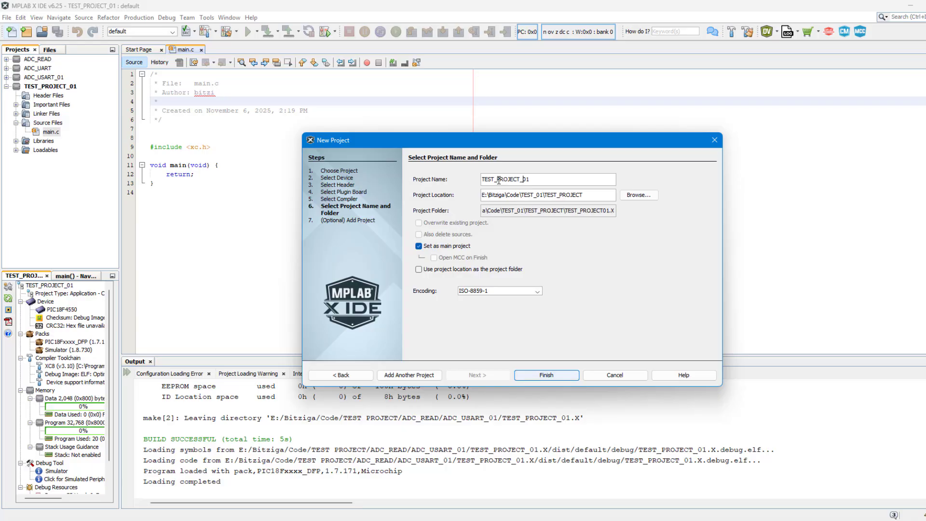
pyautogui.write('_')
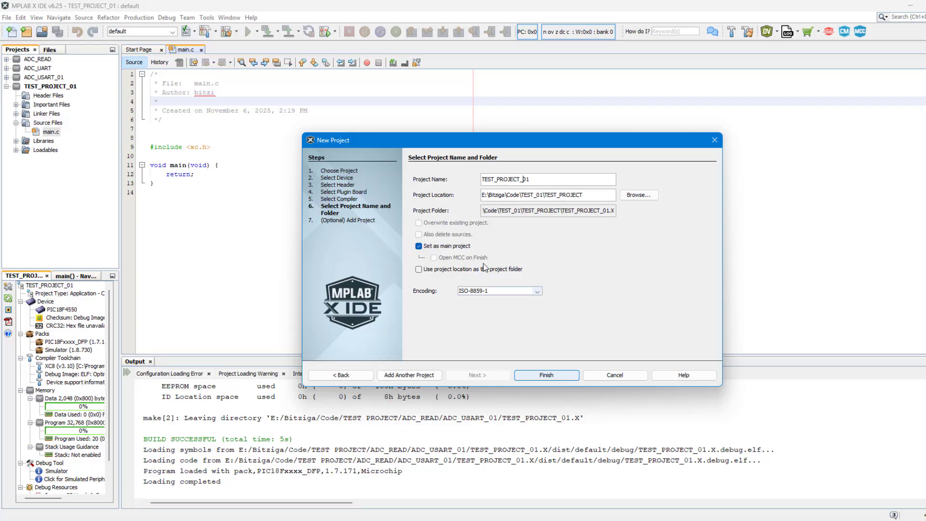
# Step: Keep ISO-8859-1 encoding and finish creating the project
pyautogui.click(519, 292)
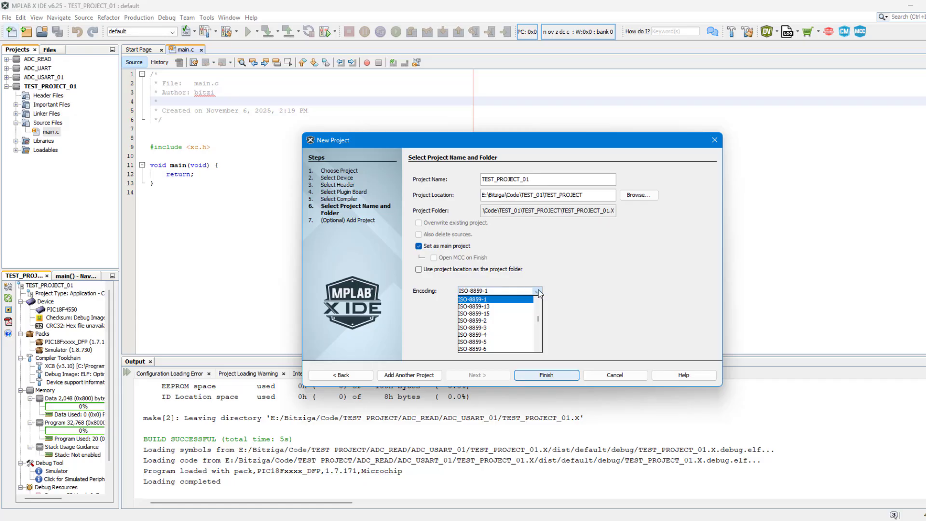
pyautogui.click(538, 292)
pyautogui.click(546, 375)
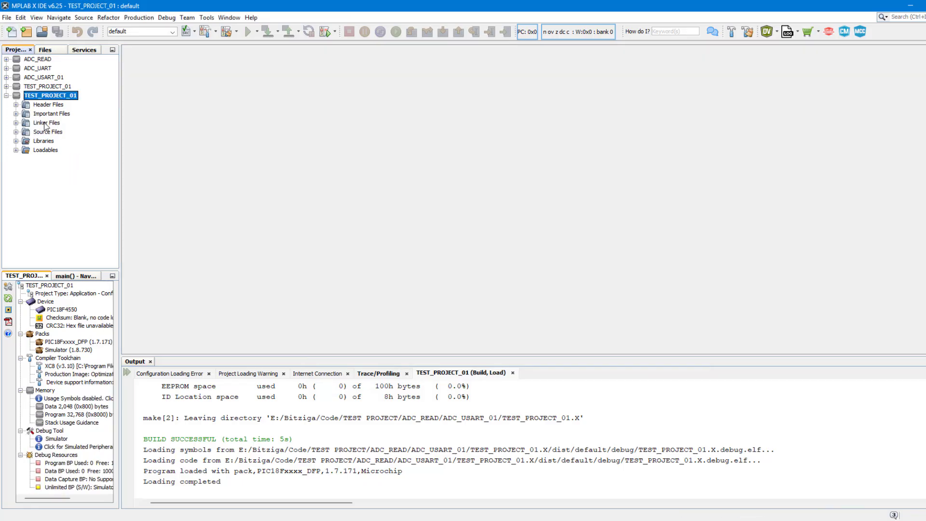
# Step: Add a new main.c under Source Files, trimming the default 'newmain' name to main
pyautogui.click(50, 133)
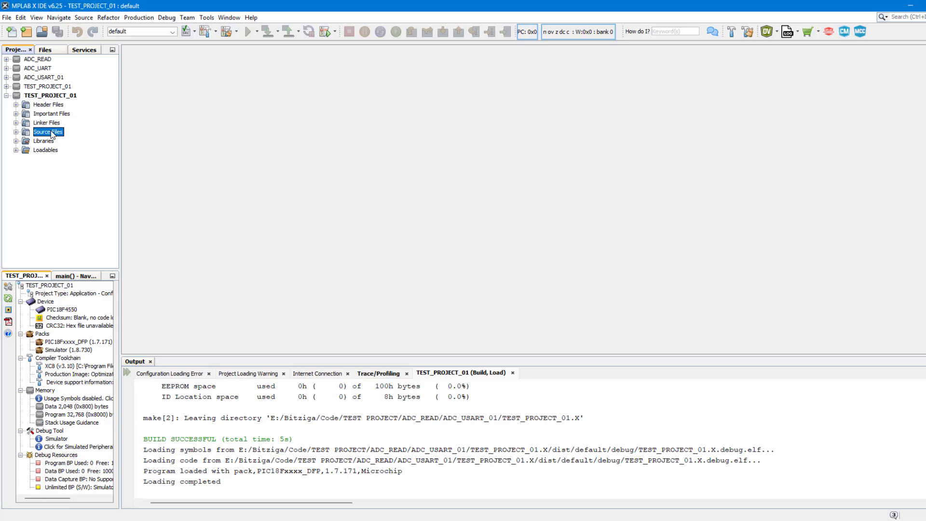
pyautogui.rightClick(52, 134)
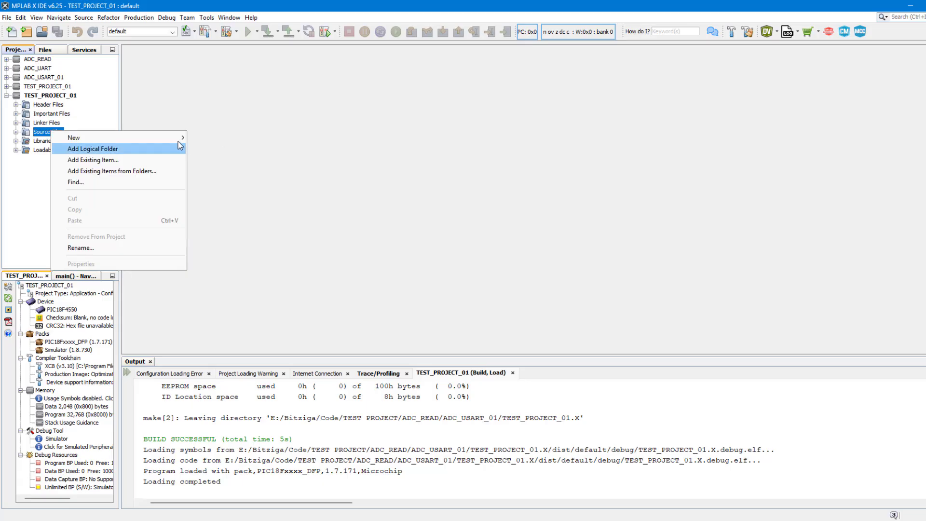
pyautogui.moveTo(181, 137)
pyautogui.click(219, 149)
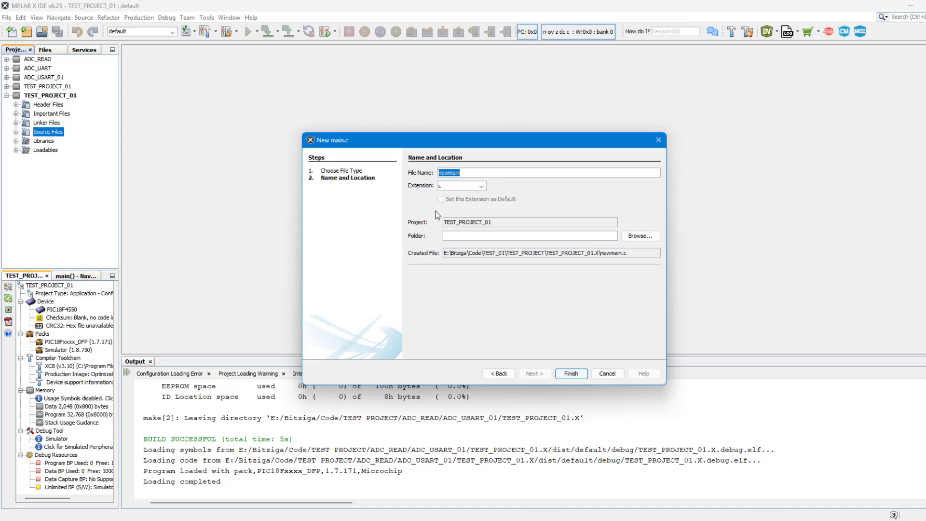
pyautogui.click(452, 178)
pyautogui.moveTo(448, 172); pyautogui.dragTo(440, 173)
pyautogui.press('BackSpace')
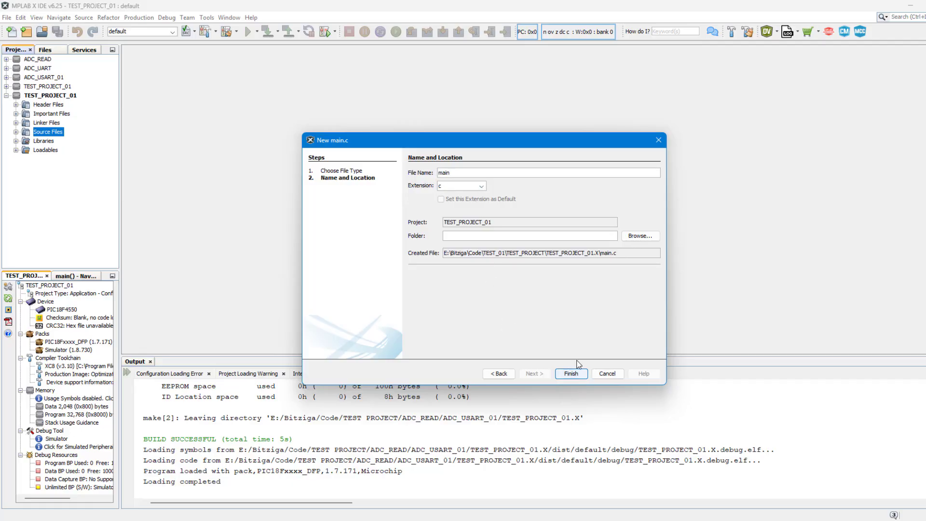
pyautogui.click(571, 375)
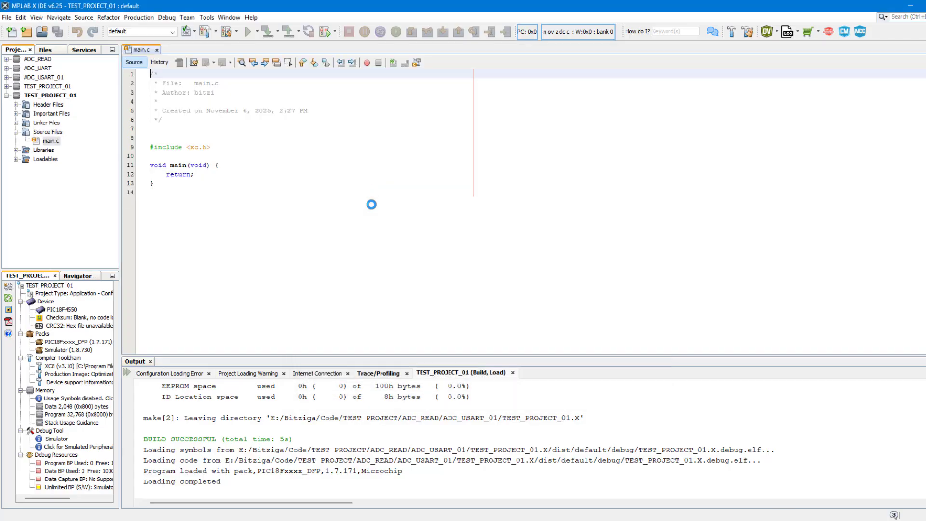
# Step: Create a new C header file named main.h under the Header Files folder
pyautogui.click(48, 106)
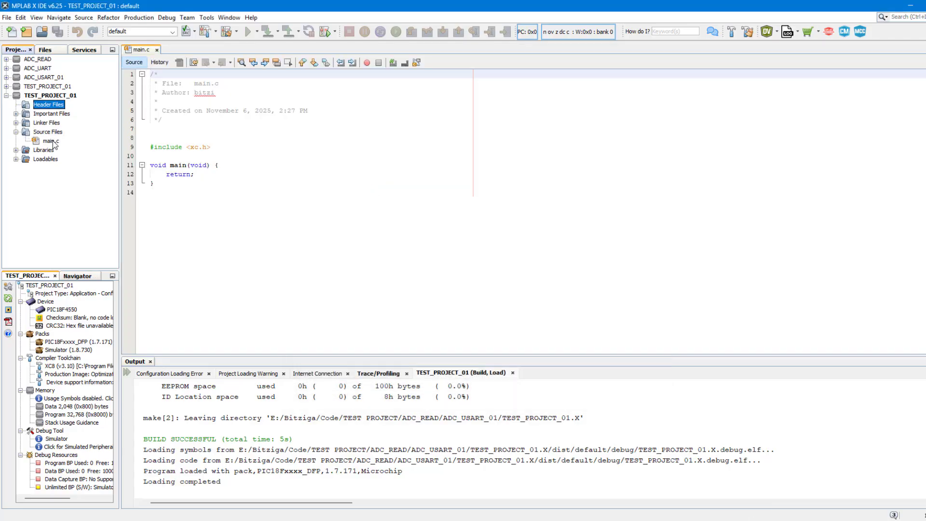
pyautogui.click(50, 133)
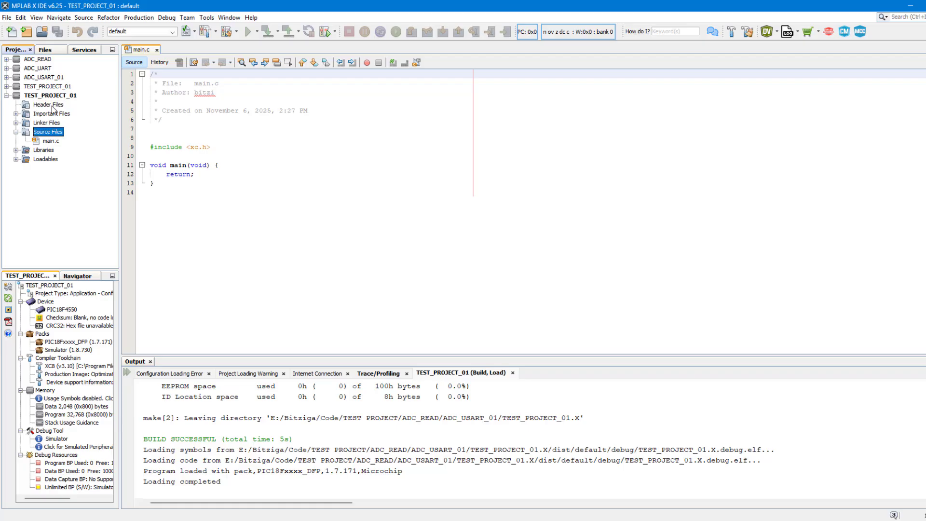
pyautogui.click(53, 105)
pyautogui.rightClick(53, 107)
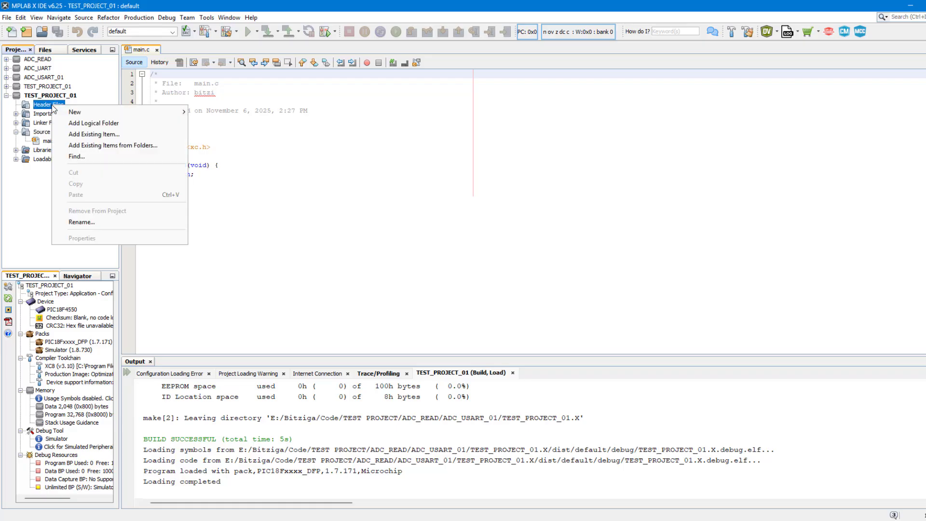
pyautogui.moveTo(75, 112)
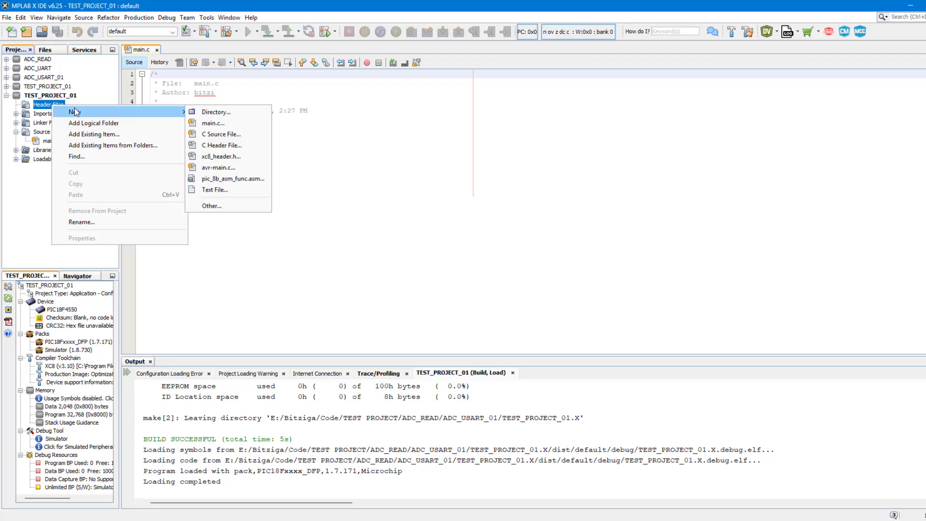
pyautogui.click(219, 145)
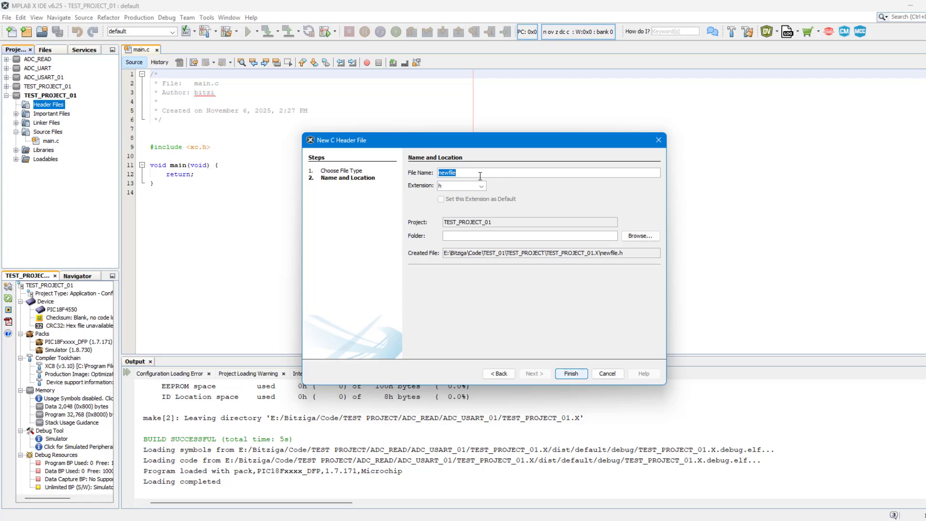
pyautogui.write('main')
pyautogui.click(571, 374)
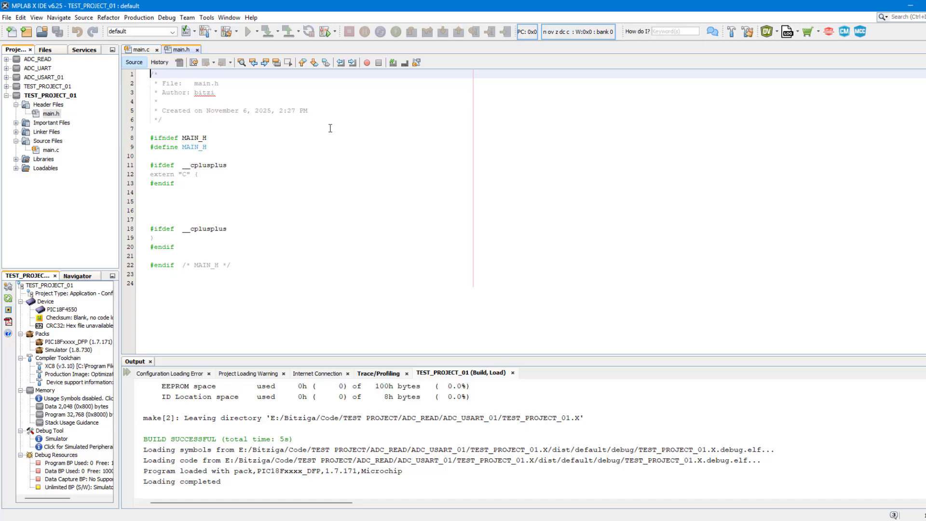
# Step: Look over the MAIN_H include-guard template in main.h, then reopen main.c in the editor
pyautogui.click(330, 128)
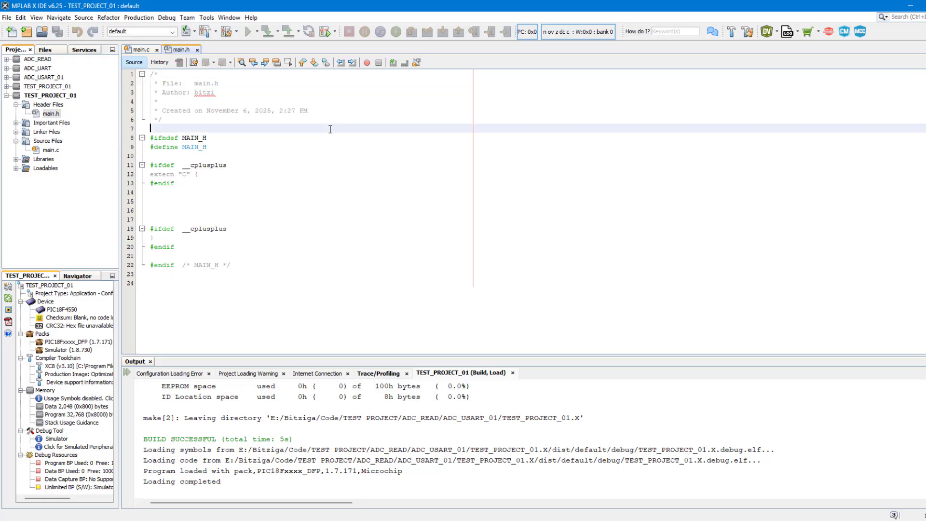
pyautogui.click(304, 192)
pyautogui.doubleClick(50, 150)
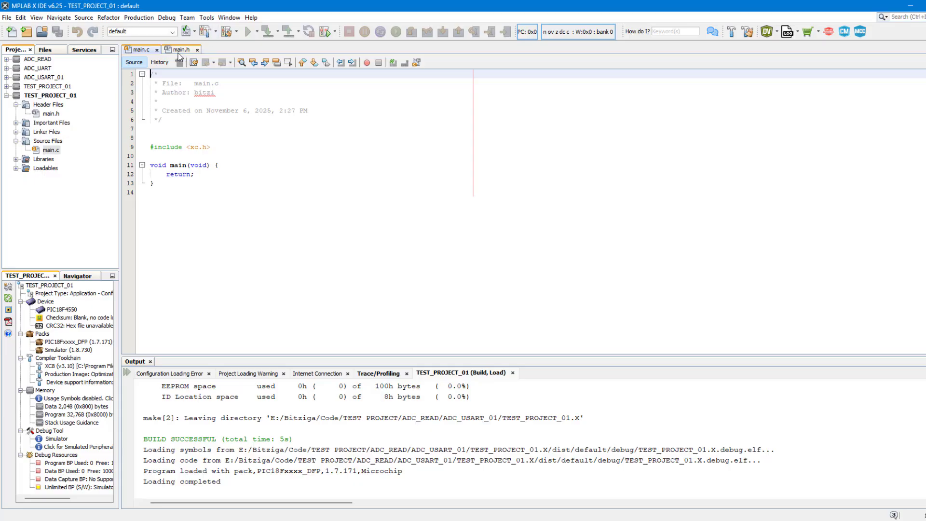
# Step: Build TEST_PROJECT_01 from the toolbar so the output reports BUILD SUCCESSFUL
pyautogui.rightClick(55, 149)
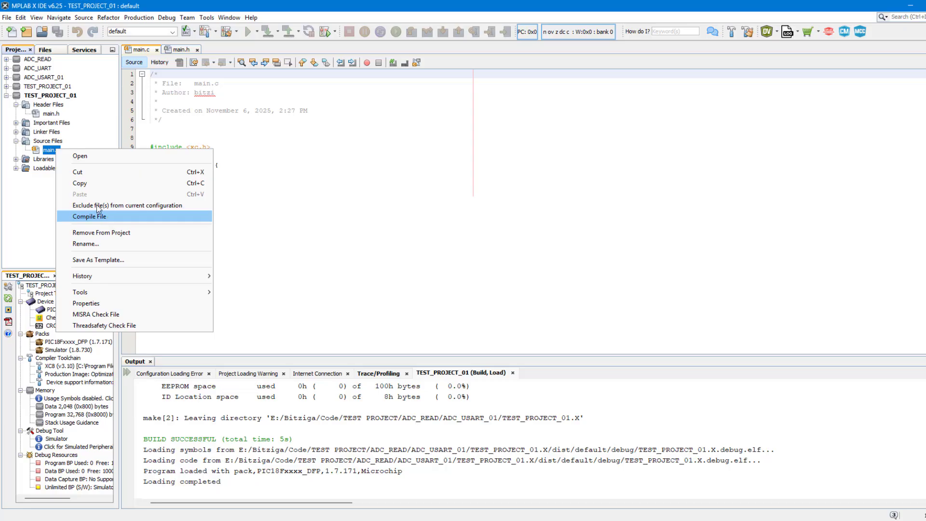
pyautogui.click(56, 97)
pyautogui.rightClick(58, 98)
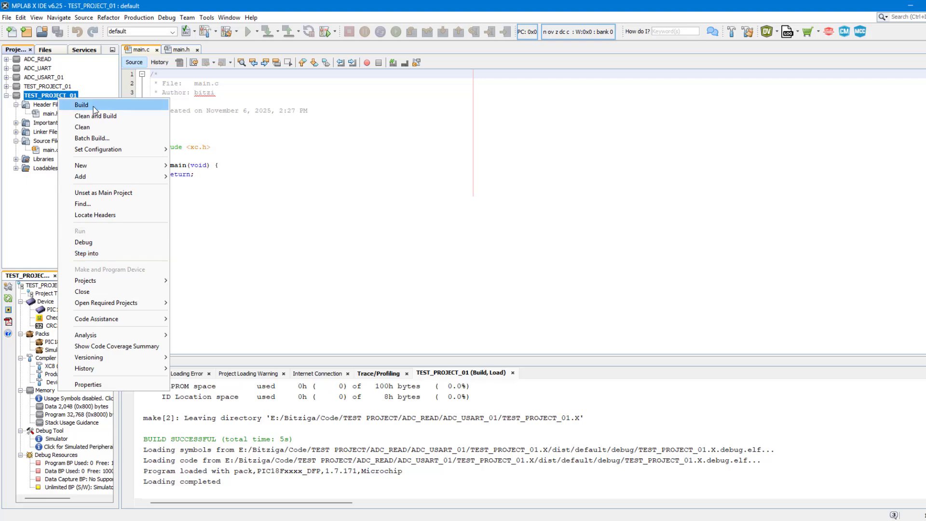
pyautogui.click(271, 119)
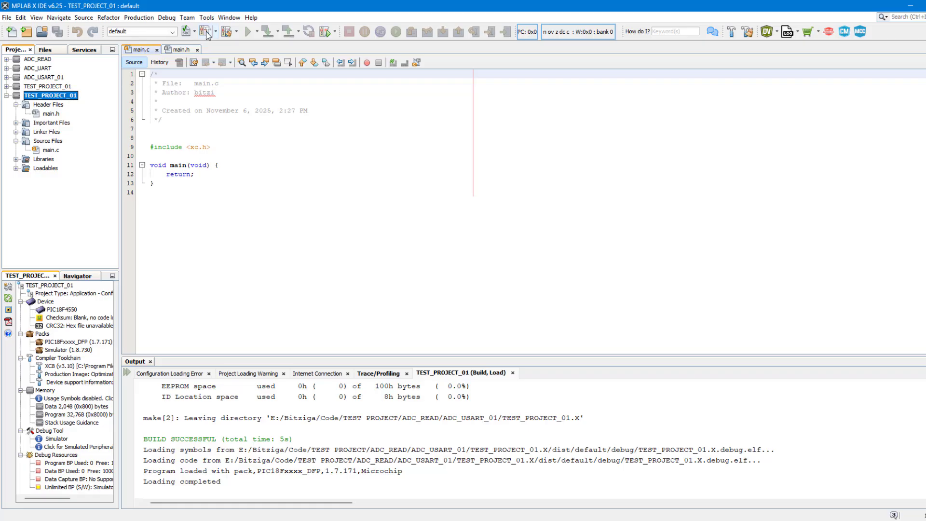
pyautogui.click(206, 32)
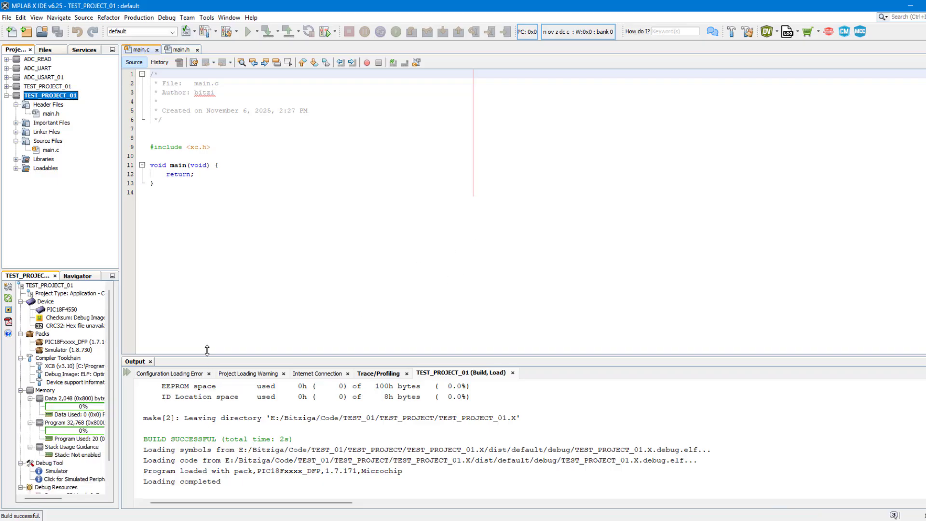
# Step: Enlarge the Output panel to review BUILD SUCCESSFUL and program space 14h of 8000h, then shrink it
pyautogui.moveTo(206, 356); pyautogui.dragTo(206, 158)
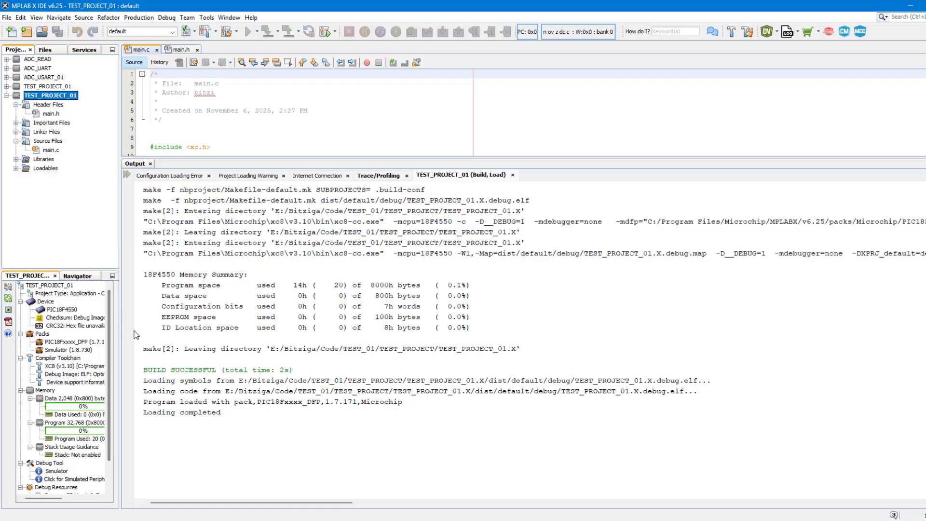
pyautogui.moveTo(144, 371); pyautogui.dragTo(216, 371)
pyautogui.click(292, 471)
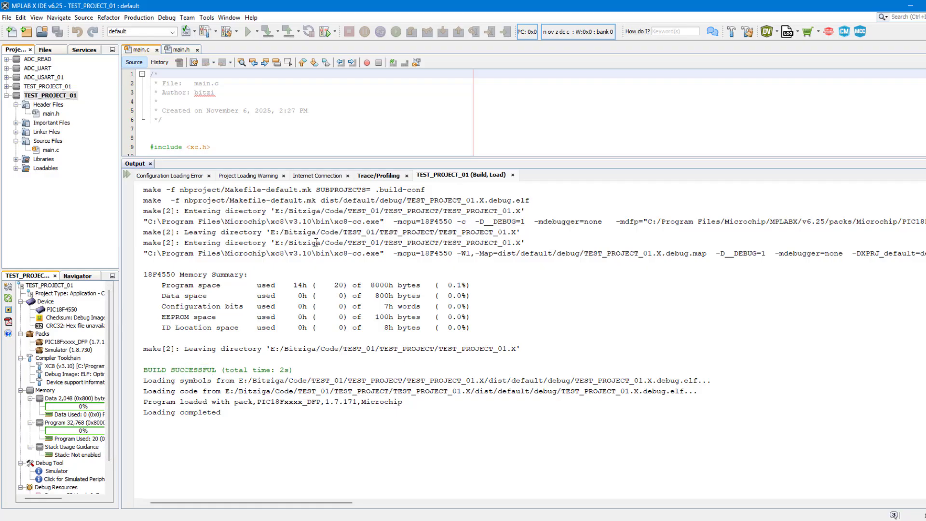
pyautogui.moveTo(159, 288); pyautogui.dragTo(483, 288)
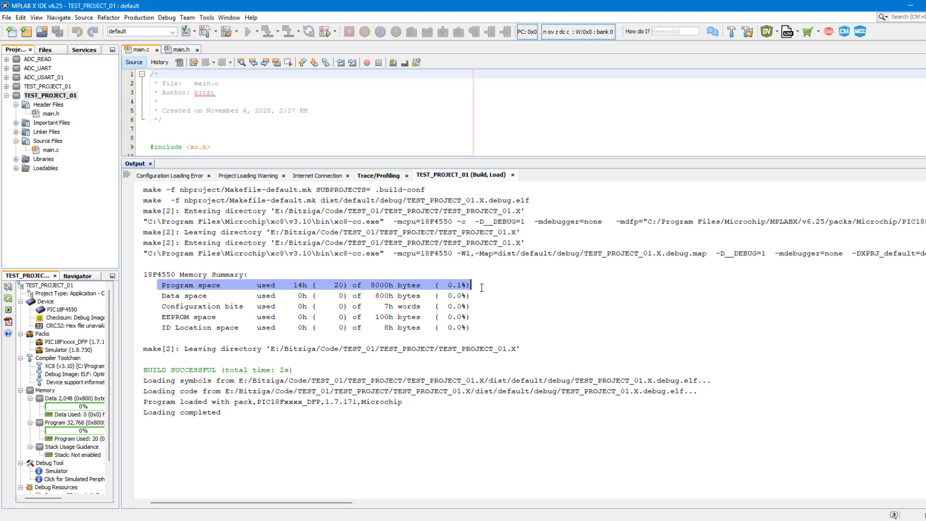
pyautogui.click(391, 440)
pyautogui.moveTo(405, 155); pyautogui.dragTo(589, 240)
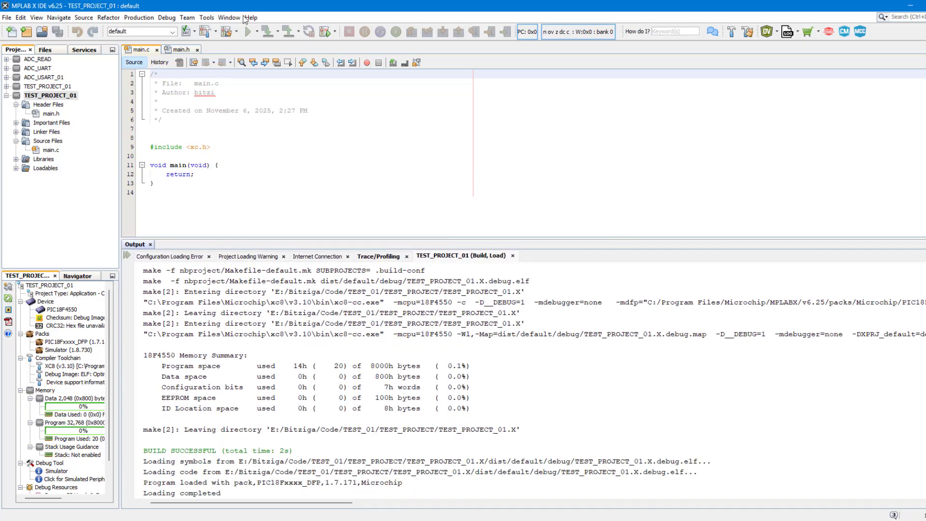